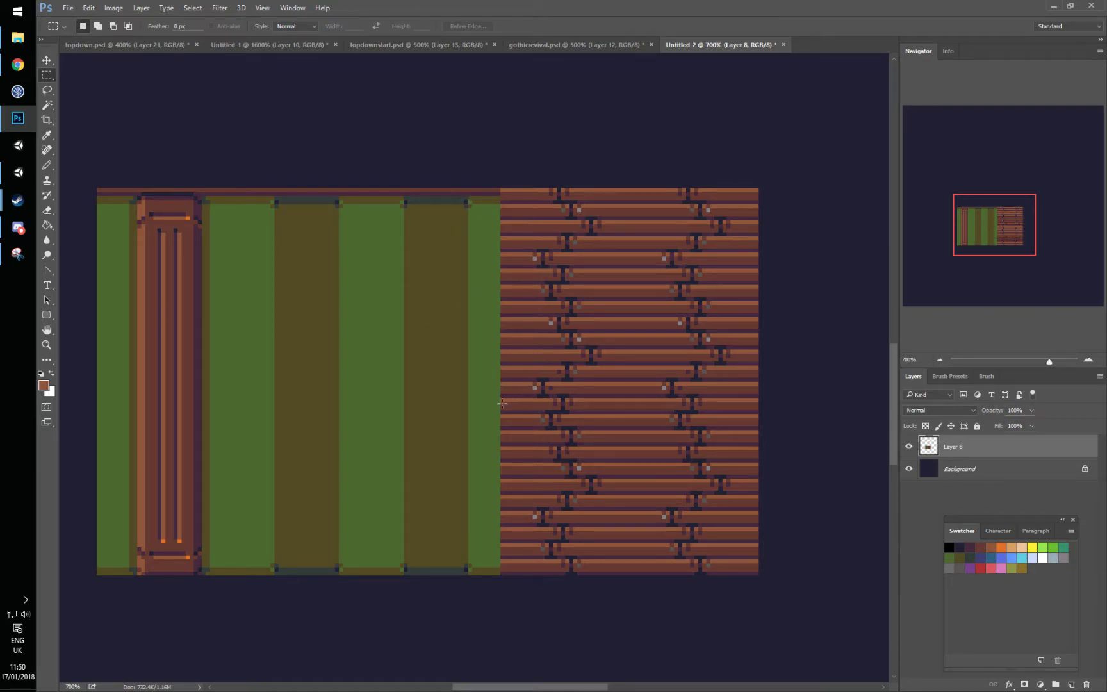
# Copy a full-height strip of bricks to its own layer and place it over the wallpaper, directly adjoining the existing brick area
pyautogui.moveTo(503, 379); pyautogui.dragTo(543, 400)
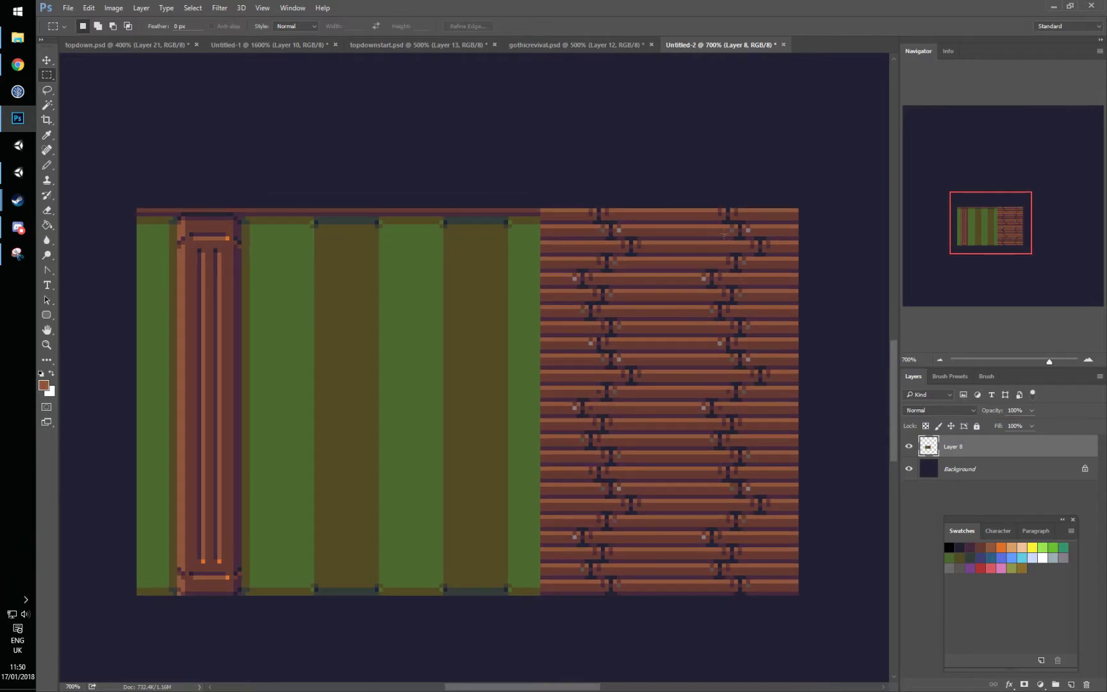
pyautogui.moveTo(793, 202); pyautogui.dragTo(671, 594)
pyautogui.hotkey('ctrl', 'j')
pyautogui.moveTo(749, 526); pyautogui.dragTo(645, 513)
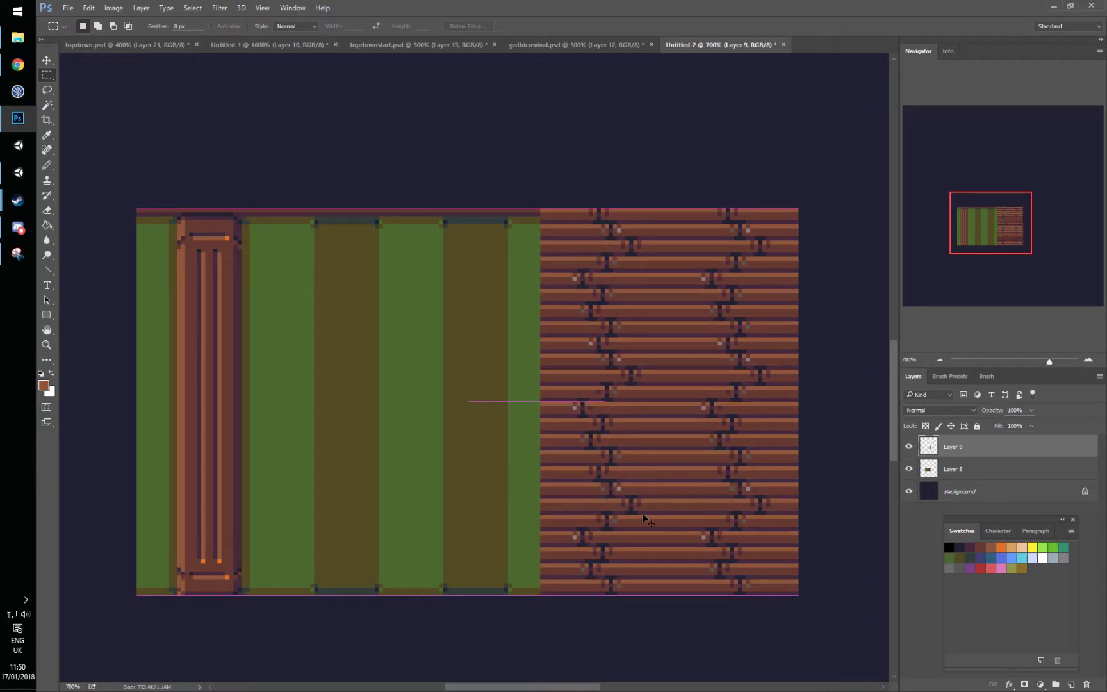
pyautogui.moveTo(715, 504); pyautogui.dragTo(584, 510)
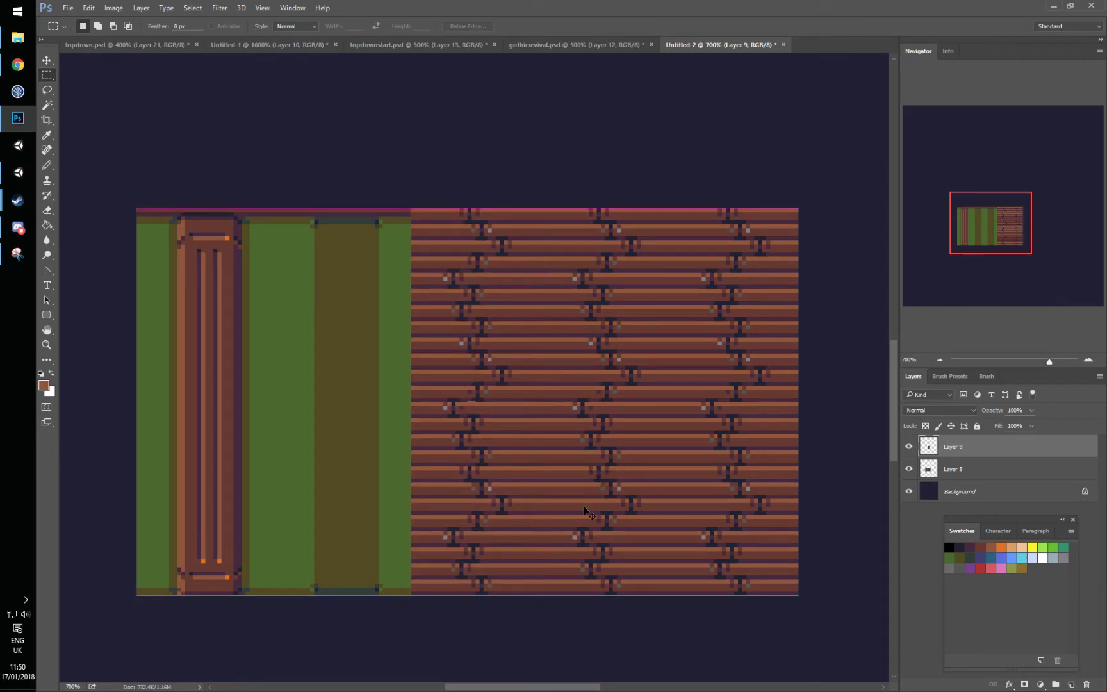
# Copy the wallpaper section beneath the new brick strip from Layer 8 to its own layer and place it above the brick strip
pyautogui.keyDown('ctrl'); pyautogui.click(928, 451); pyautogui.keyUp('ctrl')
pyautogui.click(949, 468)
pyautogui.hotkey('ctrl', 'j')
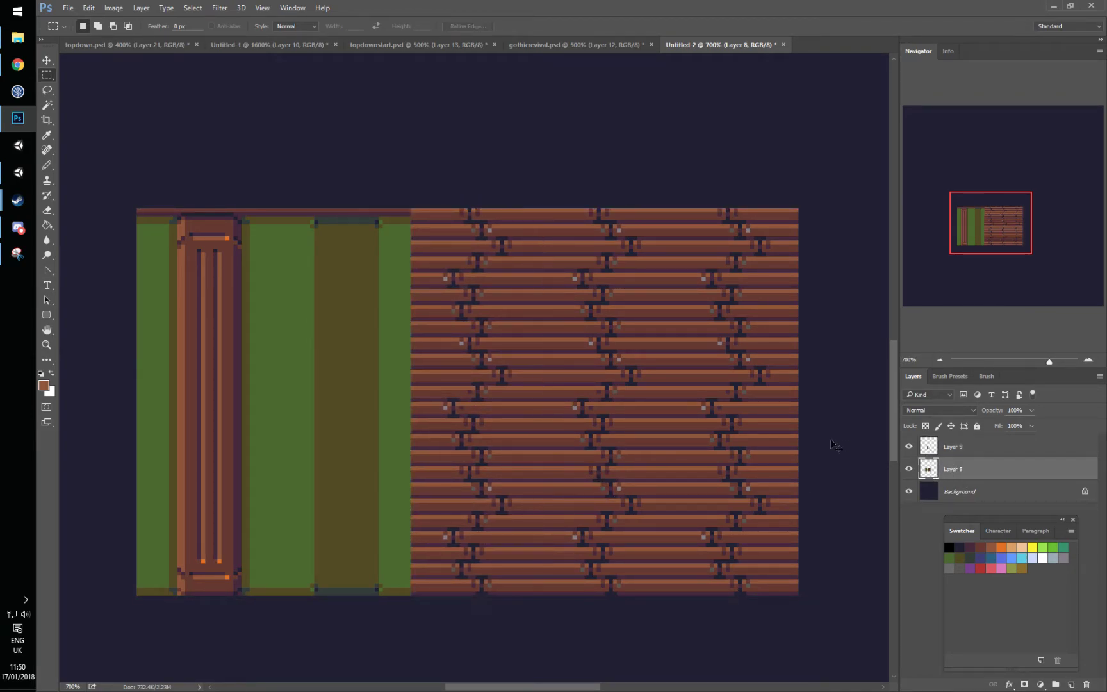
pyautogui.hotkey('ctrl', 'shift', 'Up')
pyautogui.moveTo(984, 468); pyautogui.dragTo(986, 439)
pyautogui.moveTo(706, 359); pyautogui.dragTo(706, 408)
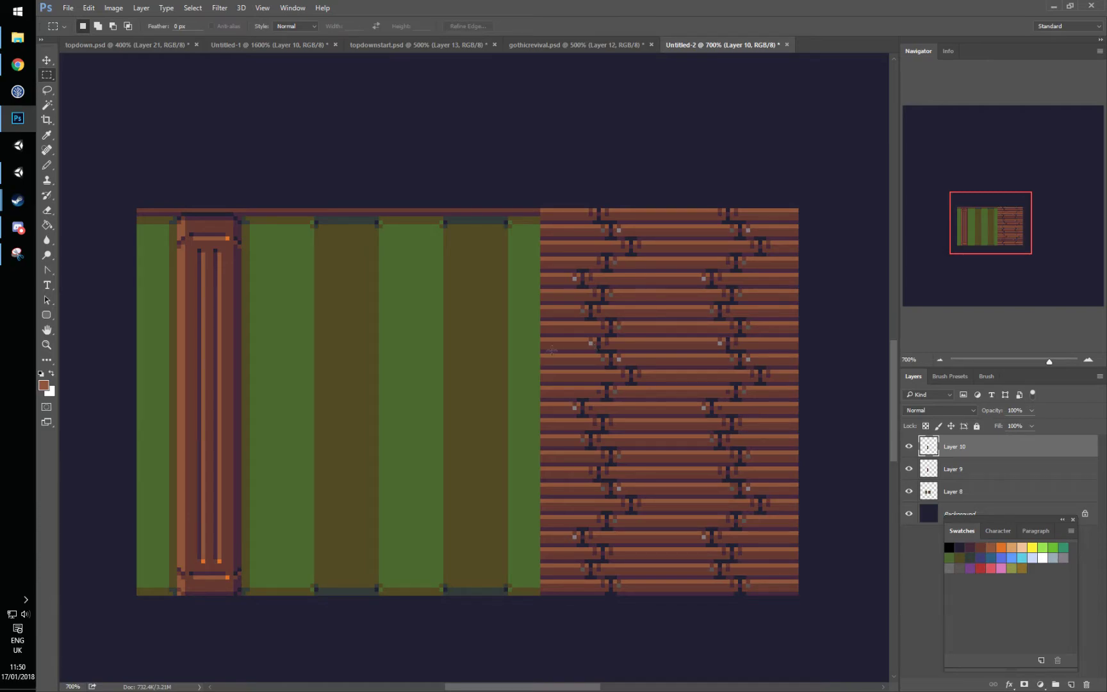
# Shift the floating swatches clear of the layer controls and set the Pencil tool's size to 3 px
pyautogui.moveTo(1006, 524); pyautogui.dragTo(969, 526)
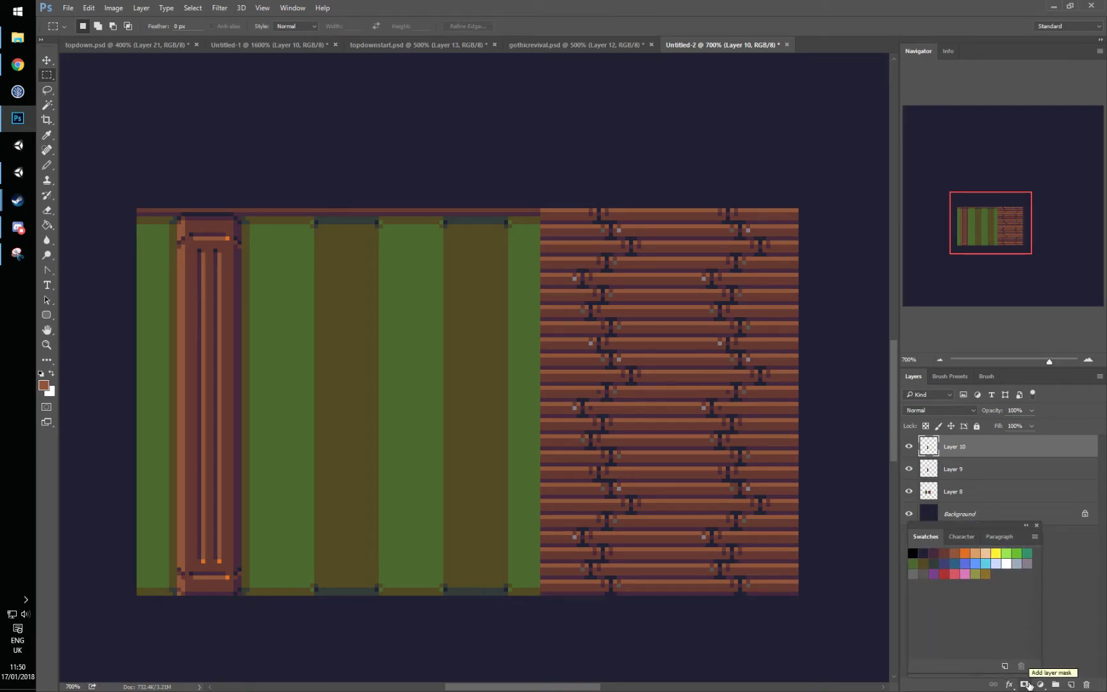
pyautogui.press('b')
pyautogui.rightClick(568, 367)
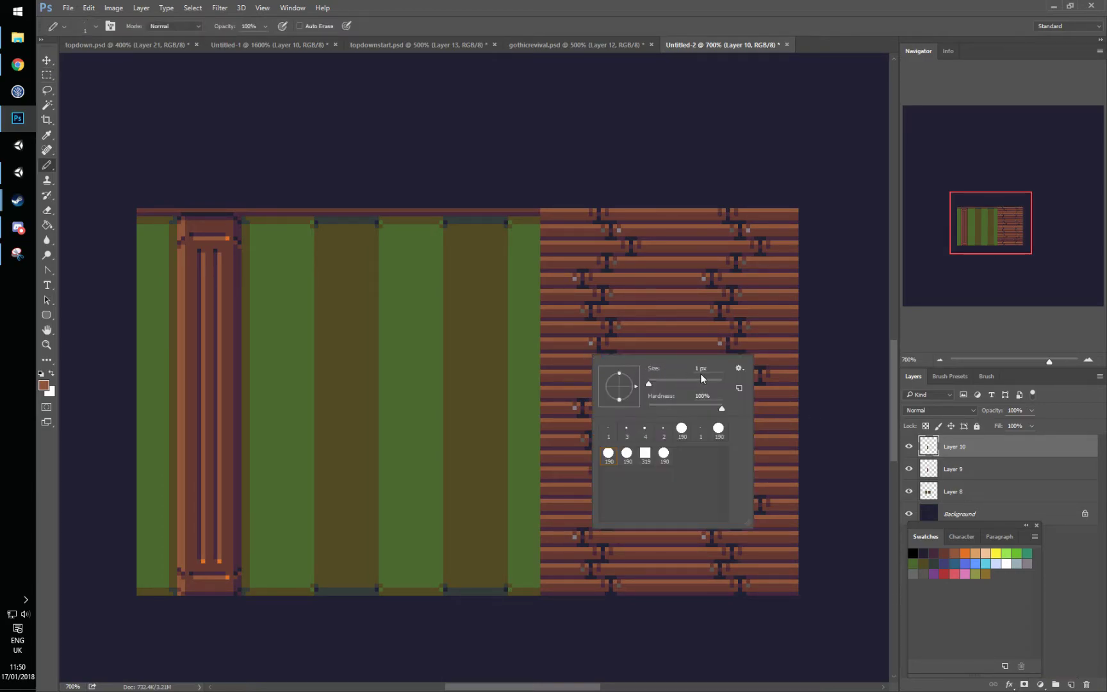
pyautogui.write('3')
pyautogui.press('Return')
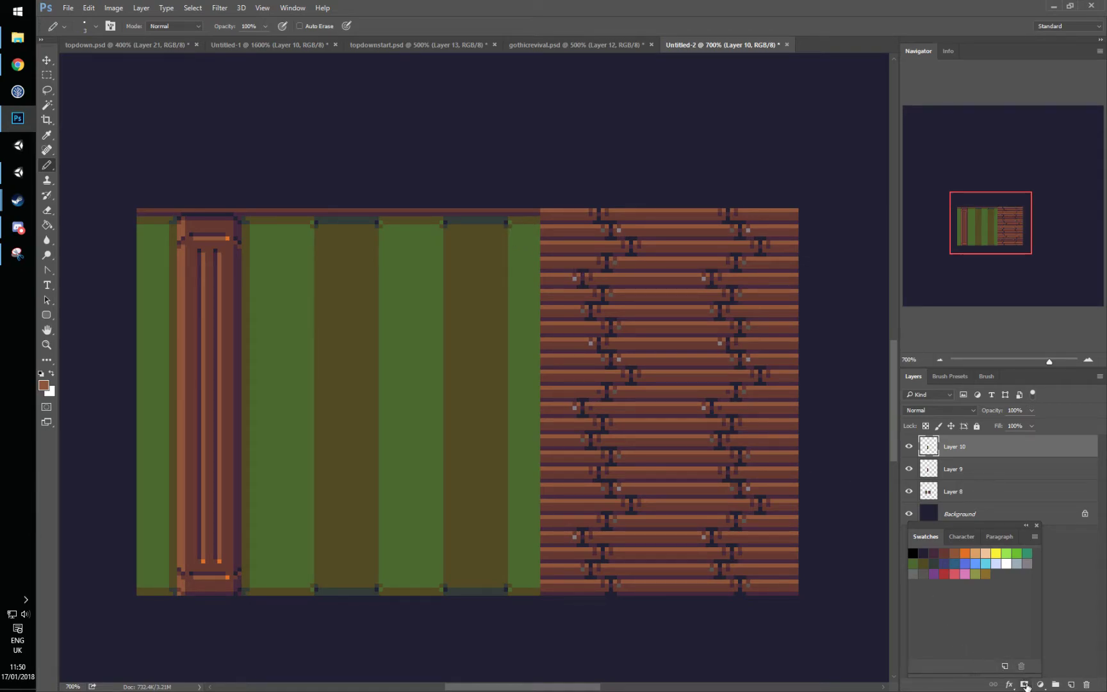
pyautogui.press('e')
pyautogui.moveTo(529, 209)
pyautogui.mouseDown()
pyautogui.moveTo(512, 377)
pyautogui.moveTo(537, 541)
pyautogui.mouseUp()
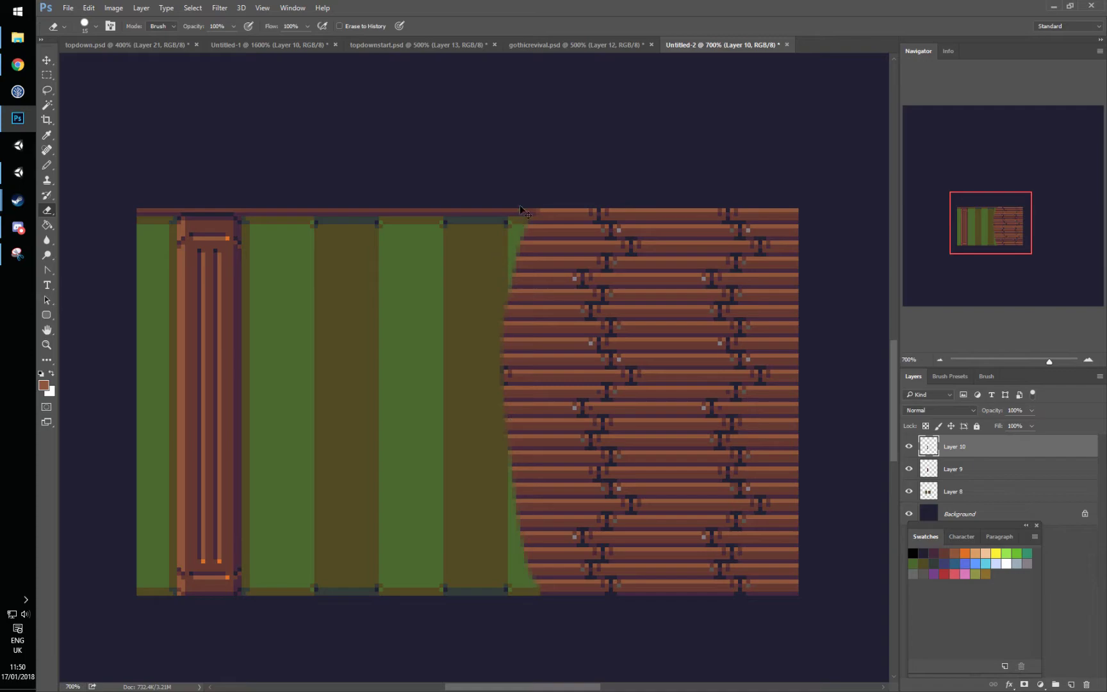
pyautogui.hotkey('ctrl', 'z')
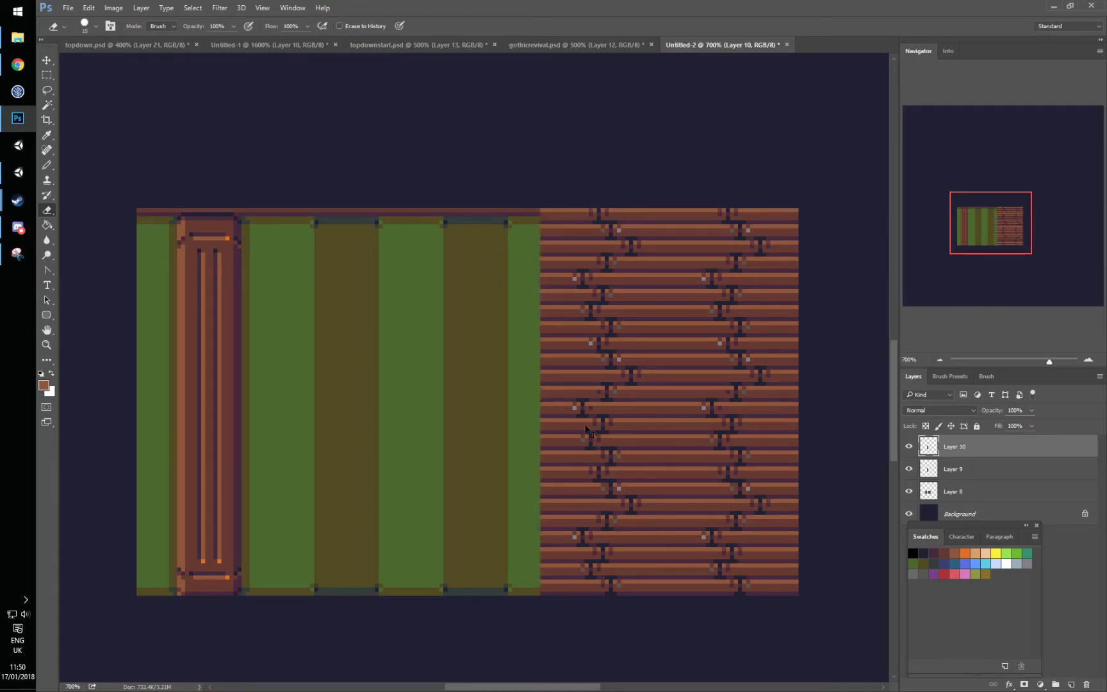
# Add a layer mask to the wallpaper copy and paint it black in a ragged line along the brick border to form a torn edge
pyautogui.click(1024, 684)
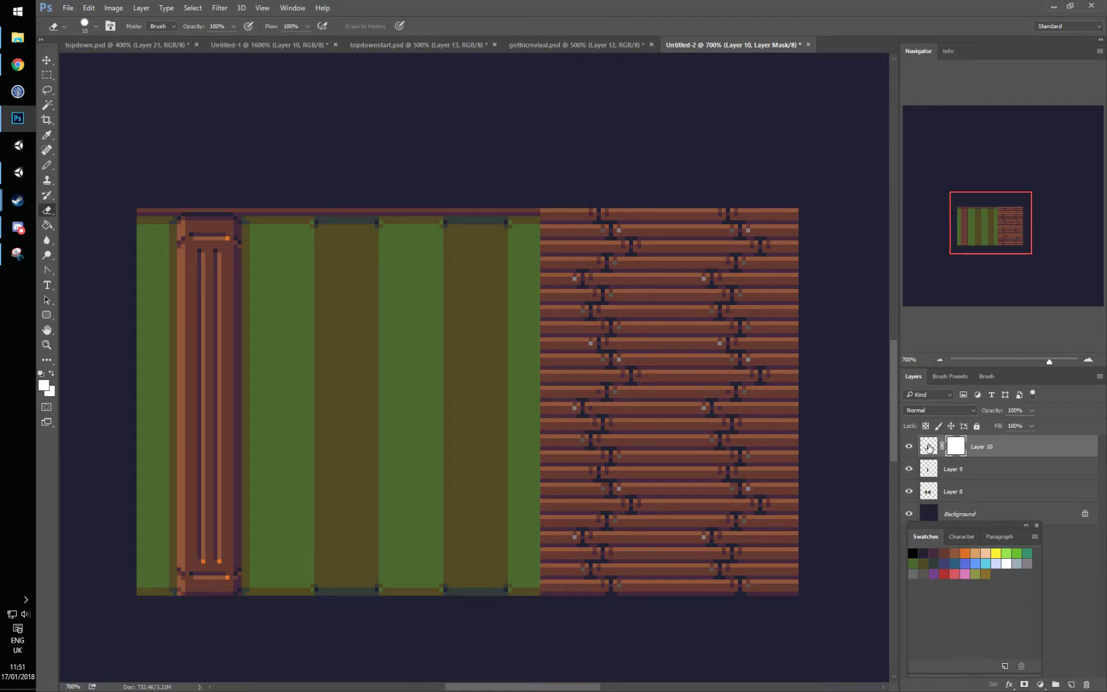
pyautogui.click(41, 373)
pyautogui.press('b')
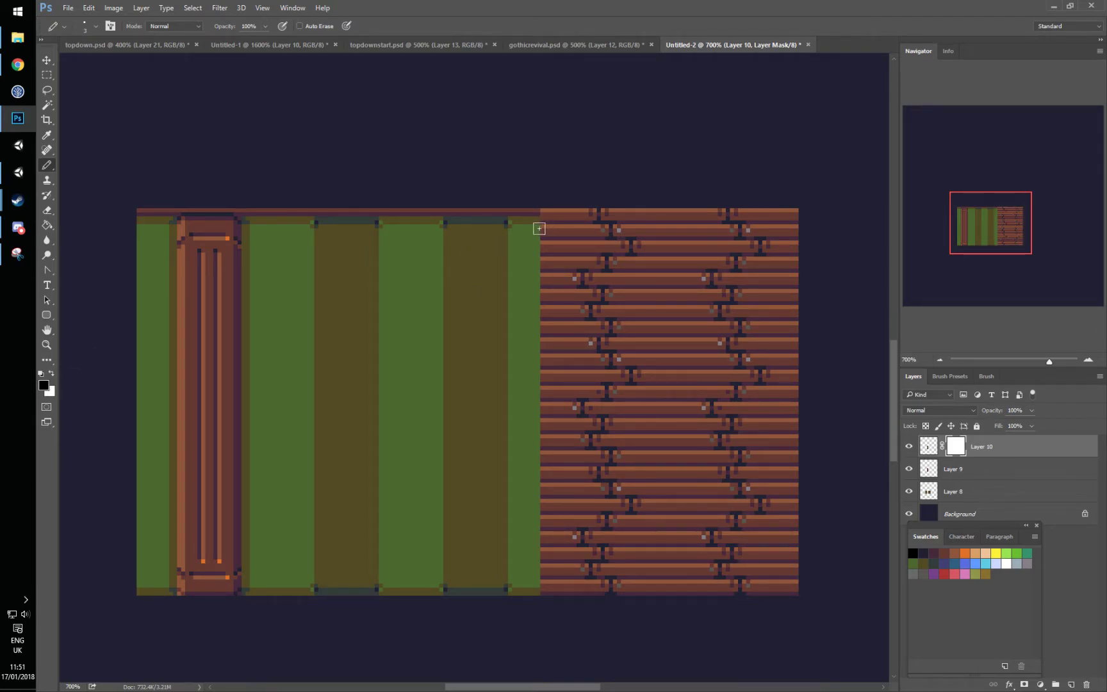
pyautogui.moveTo(542, 222)
pyautogui.mouseDown()
pyautogui.moveTo(523, 272)
pyautogui.moveTo(522, 301)
pyautogui.moveTo(537, 260)
pyautogui.moveTo(542, 311)
pyautogui.moveTo(525, 445)
pyautogui.mouseUp()
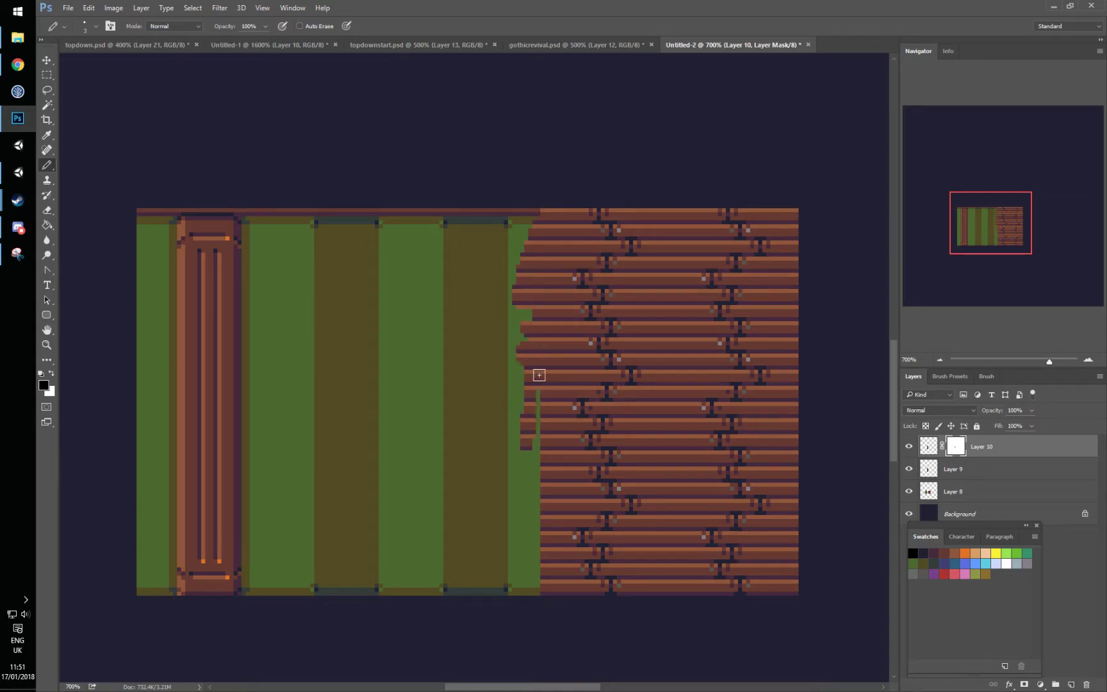
pyautogui.hotkey('ctrl', 'z')
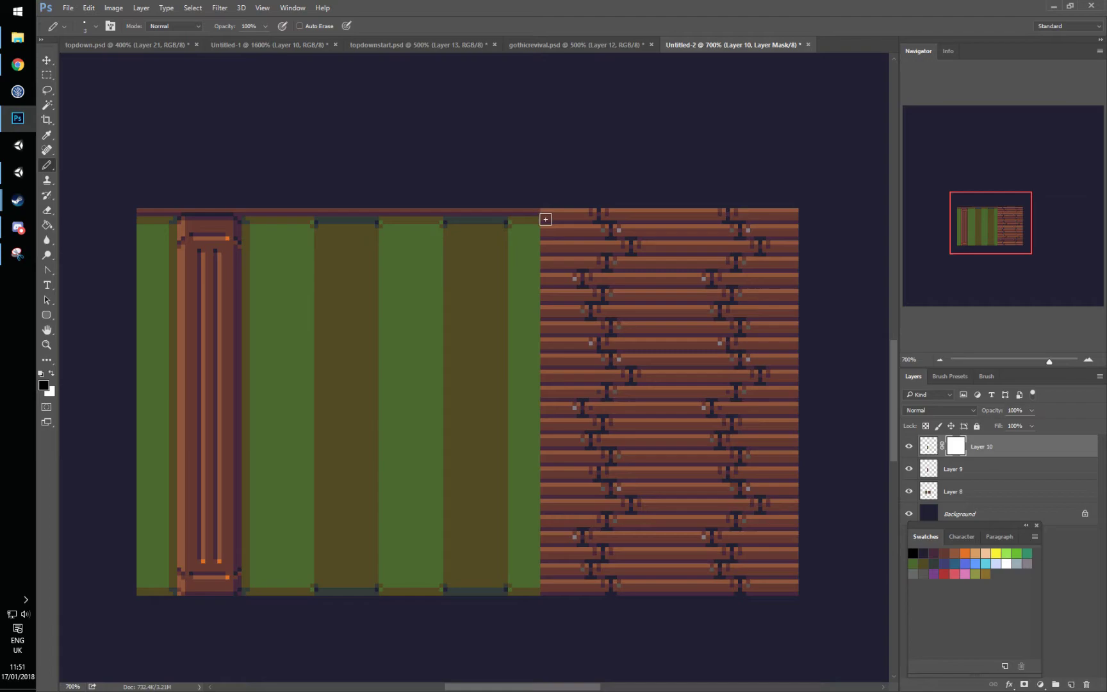
pyautogui.moveTo(529, 251)
pyautogui.mouseDown()
pyautogui.moveTo(534, 242)
pyautogui.moveTo(524, 282)
pyautogui.moveTo(538, 319)
pyautogui.moveTo(524, 323)
pyautogui.moveTo(539, 409)
pyautogui.moveTo(526, 447)
pyautogui.moveTo(557, 486)
pyautogui.moveTo(539, 452)
pyautogui.moveTo(549, 514)
pyautogui.moveTo(531, 541)
pyautogui.moveTo(541, 600)
pyautogui.mouseUp()
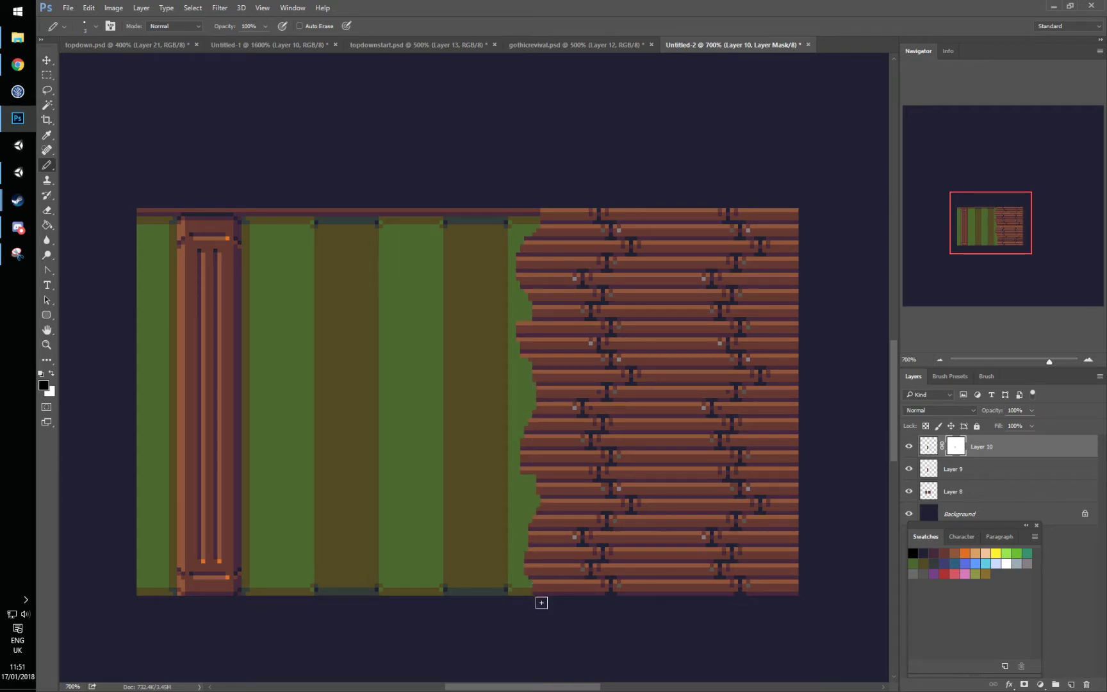
# Set the pencil to 1 px and paint white on the mask to restore bits of wallpaper along the lower torn edge
pyautogui.rightClick(588, 466)
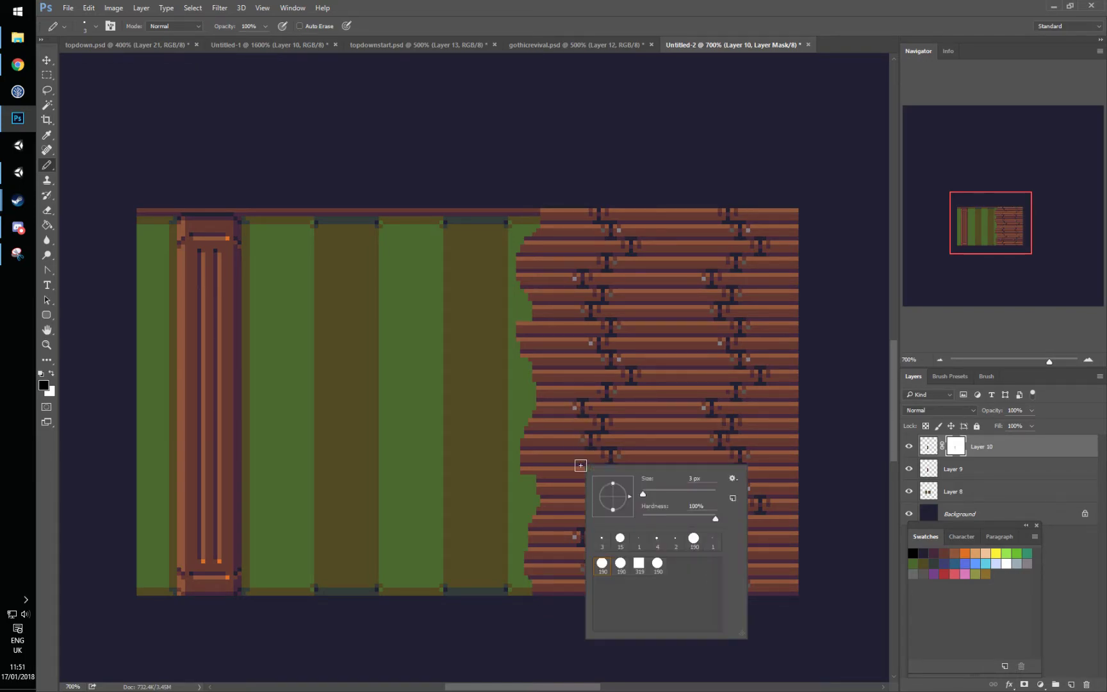
pyautogui.moveTo(657, 494); pyautogui.dragTo(637, 493)
pyautogui.press('Return')
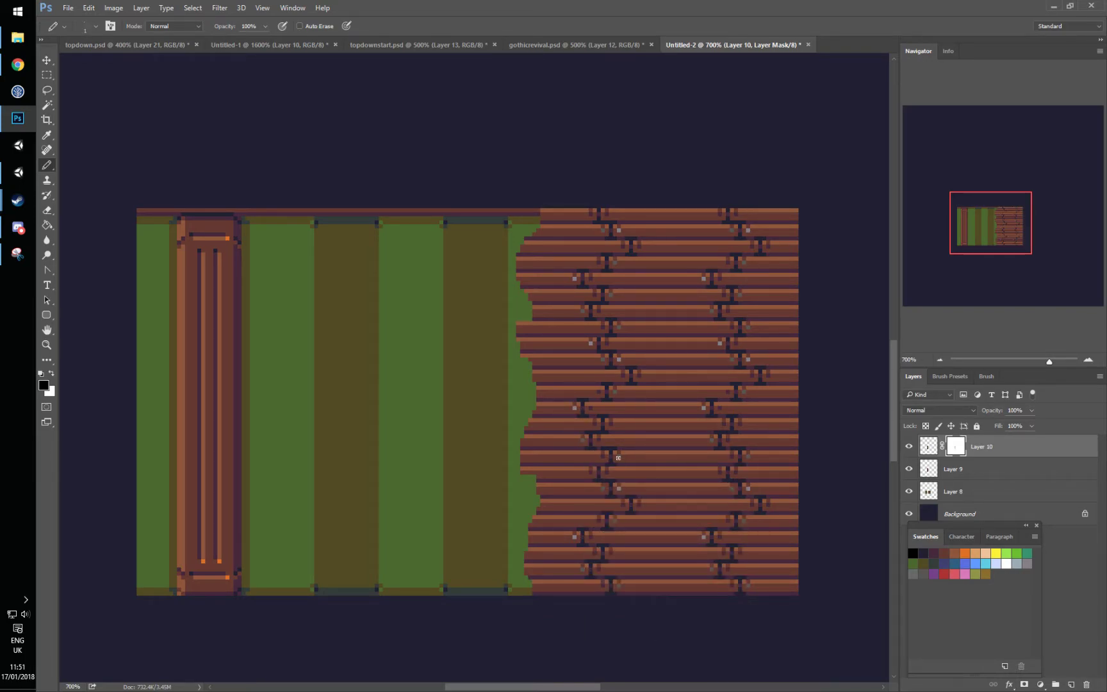
pyautogui.click(52, 374)
pyautogui.moveTo(523, 473)
pyautogui.mouseDown()
pyautogui.moveTo(537, 467)
pyautogui.moveTo(526, 476)
pyautogui.mouseUp()
# Compare the wallpaper copy with its mask disabled and enabled, and view the mask on its own
pyautogui.keyDown('shift'); pyautogui.click(955, 447); pyautogui.keyUp('shift')
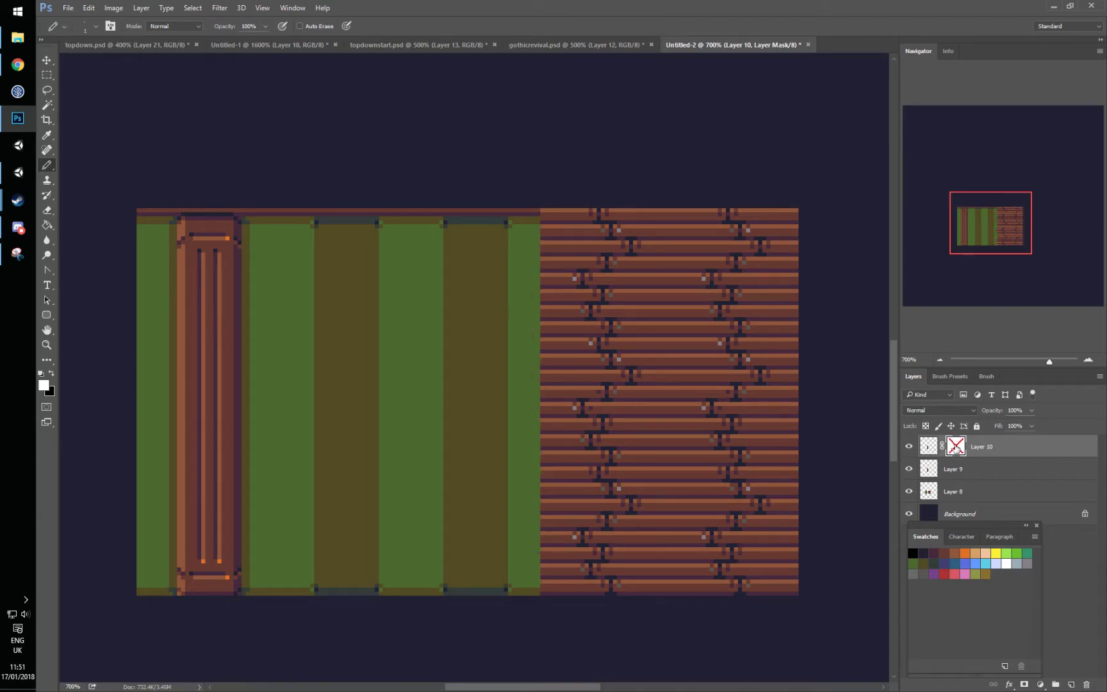
pyautogui.keyDown('shift'); pyautogui.click(955, 447); pyautogui.keyUp('shift')
pyautogui.keyDown('alt'); pyautogui.click(955, 449); pyautogui.keyUp('alt')
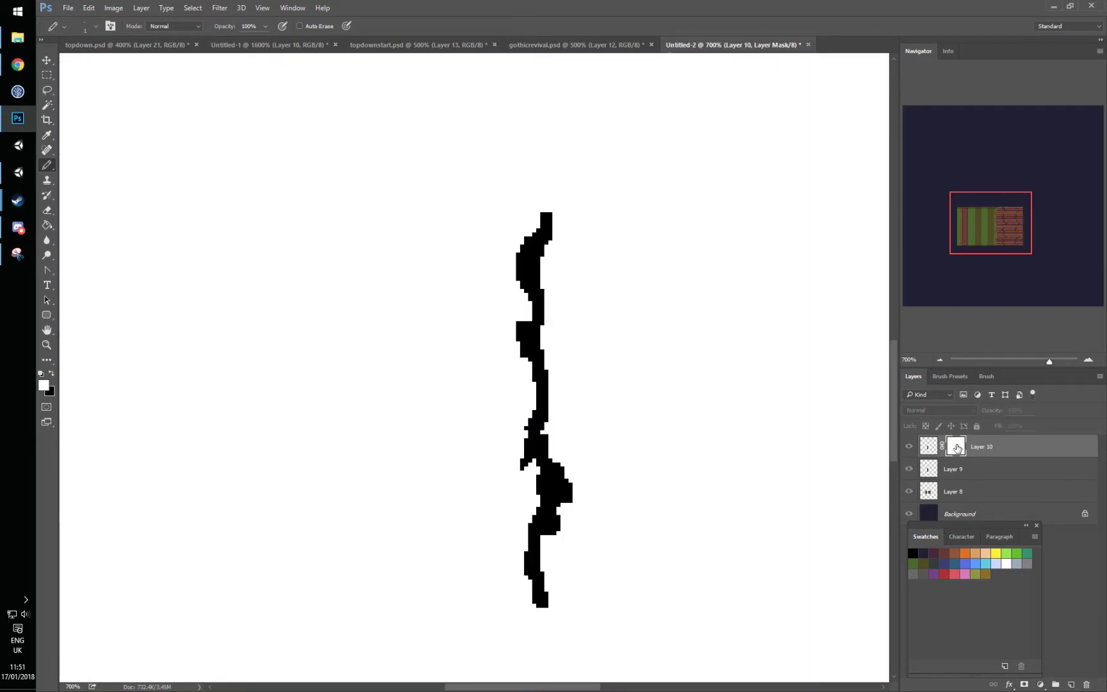
pyautogui.keyDown('alt'); pyautogui.click(956, 450); pyautogui.keyUp('alt')
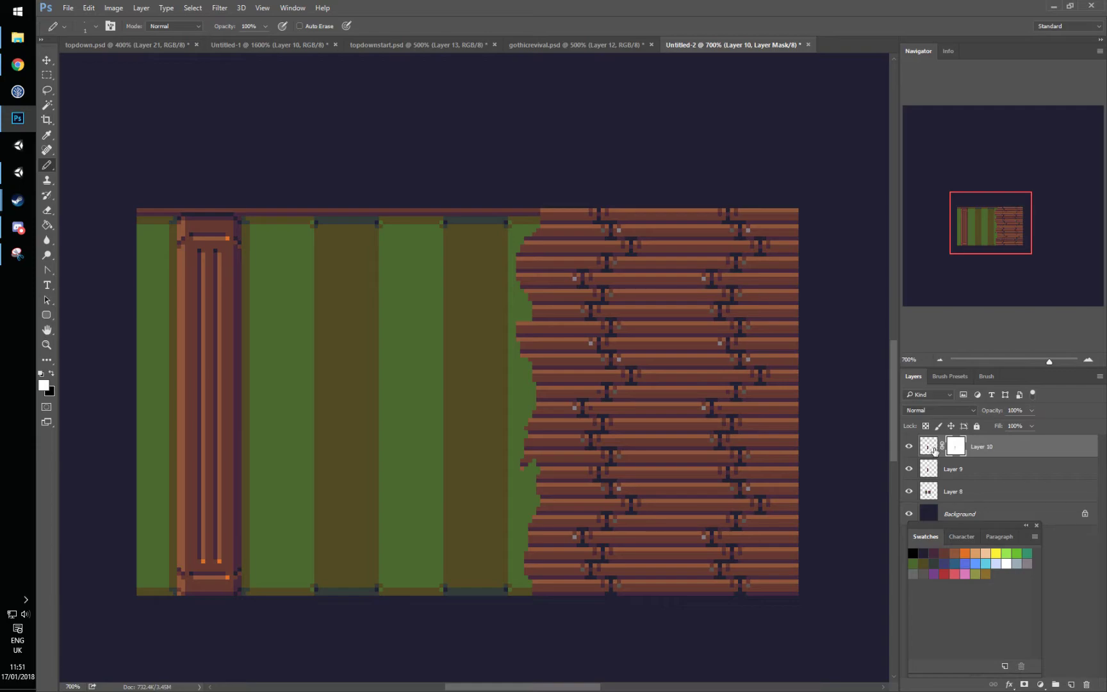
pyautogui.click(929, 449)
pyautogui.moveTo(562, 366)
pyautogui.mouseDown()
pyautogui.moveTo(576, 368)
pyautogui.moveTo(402, 495)
pyautogui.moveTo(359, 499)
pyautogui.mouseUp()
pyautogui.hotkey('ctrl', 'z')
# Paint black on the Layer 10 mask to hide more wallpaper around the notch in the lower torn edge
pyautogui.click(955, 446)
pyautogui.click(51, 373)
pyautogui.moveTo(521, 449); pyautogui.dragTo(516, 479)
pyautogui.press('alt')
pyautogui.click(52, 374)
# In the mask-only view, select the black torn shape with a rectangle, shift it horizontally away from the brick border, and deselect it
pyautogui.keyDown('ctrl'); pyautogui.click(928, 471); pyautogui.keyUp('ctrl')
pyautogui.keyDown('alt'); pyautogui.click(958, 451); pyautogui.keyUp('alt')
pyautogui.press('m')
pyautogui.moveTo(492, 208)
pyautogui.mouseDown()
pyautogui.moveTo(548, 413)
pyautogui.moveTo(584, 635)
pyautogui.mouseUp()
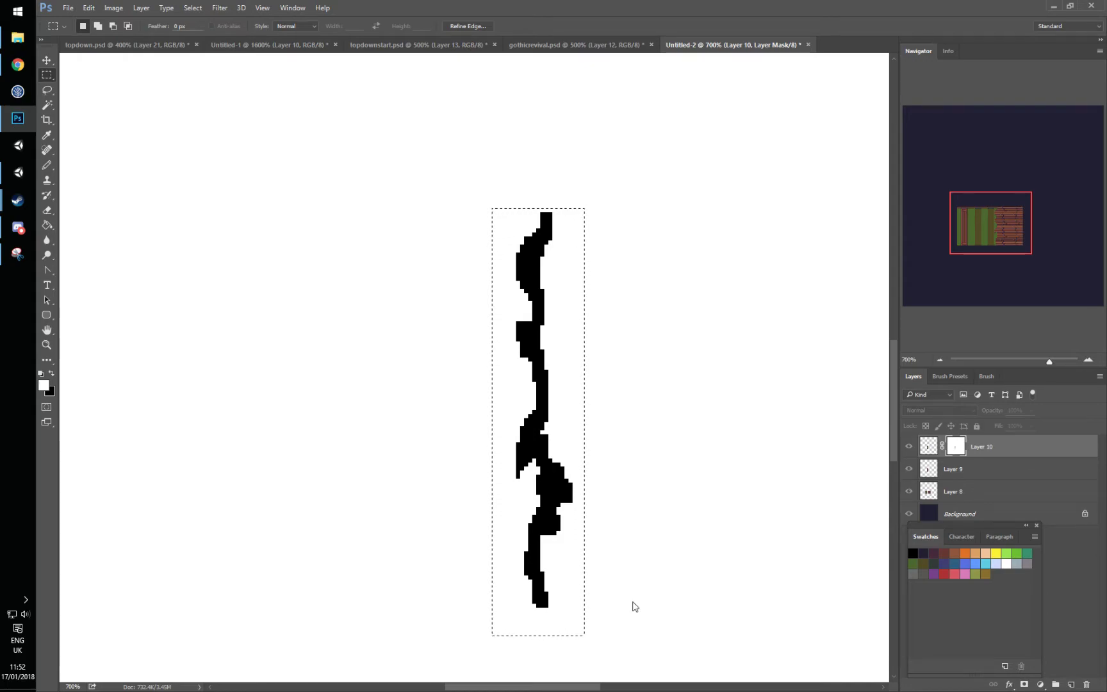
pyautogui.hotkey('ctrl', 'Left')
pyautogui.hotkey('ctrl', 'Left')
pyautogui.hotkey('ctrl', 'Left')
pyautogui.hotkey('ctrl', 'Left')
pyautogui.hotkey('ctrl', 'Left')
pyautogui.hotkey('ctrl', 'Left')
pyautogui.hotkey('ctrl', 'Left')
pyautogui.hotkey('ctrl', 'Left')
pyautogui.hotkey('ctrl', 'Left')
pyautogui.hotkey('ctrl', 'Left')
pyautogui.hotkey('ctrl', 'Left')
pyautogui.hotkey('ctrl', 'Left')
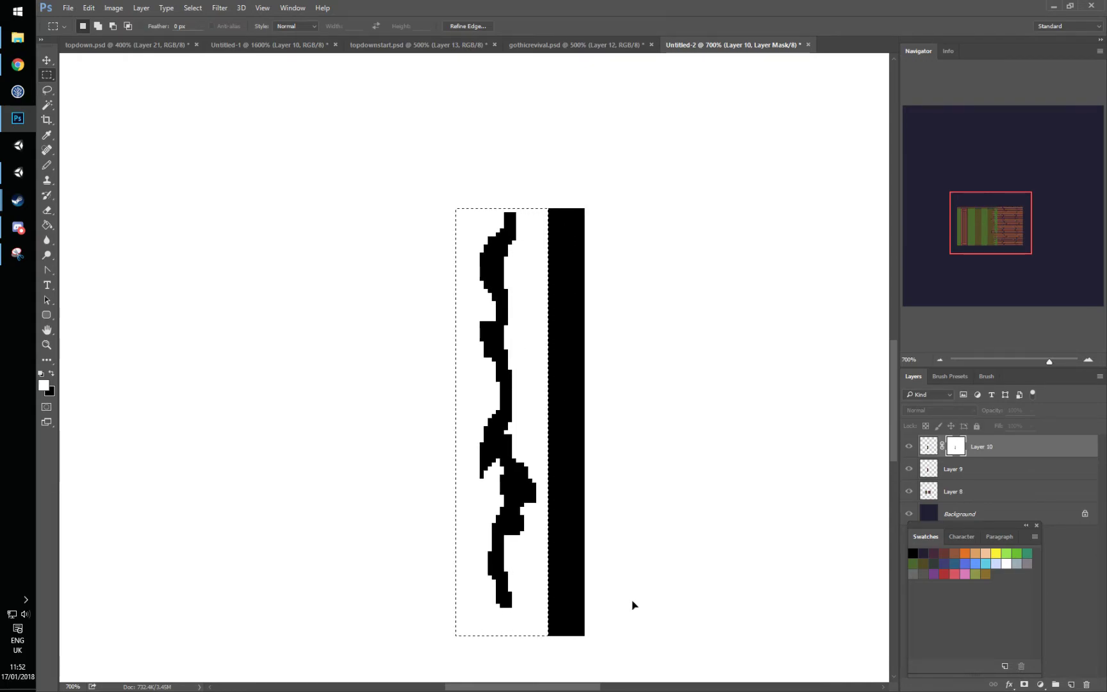
pyautogui.hotkey('ctrl', 'Left')
pyautogui.hotkey('ctrl', 'Left')
pyautogui.hotkey('ctrl', 'Left')
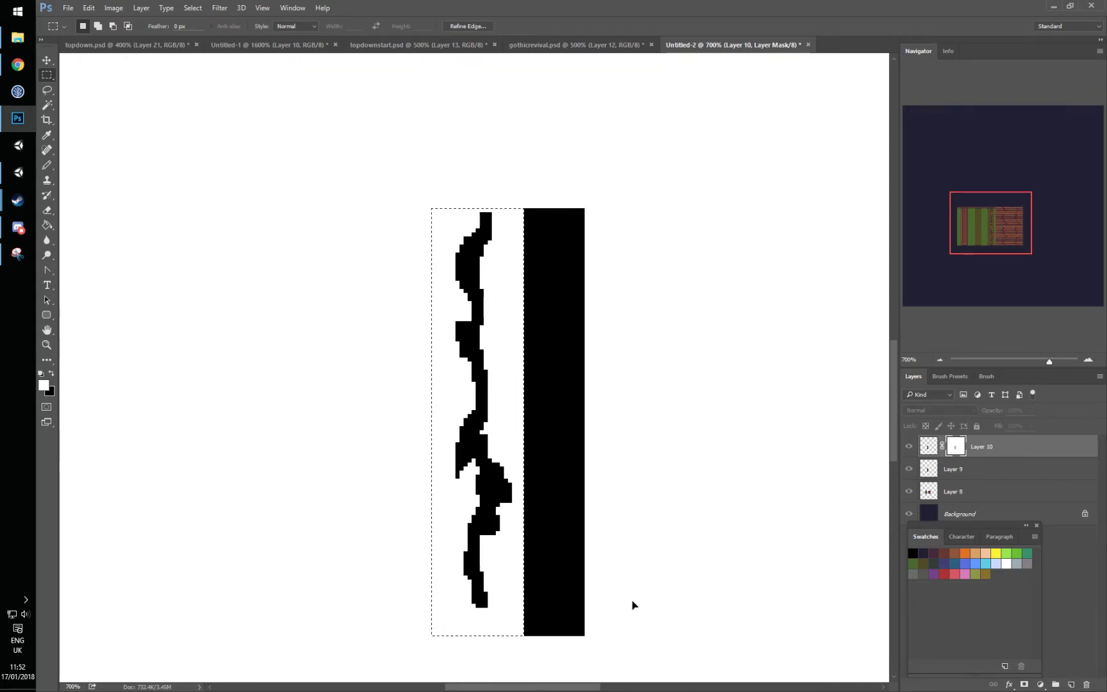
pyautogui.hotkey('ctrl', 'd')
# Fill the leftover black rectangle in the mask with white and return to the normal artwork view
pyautogui.press('g')
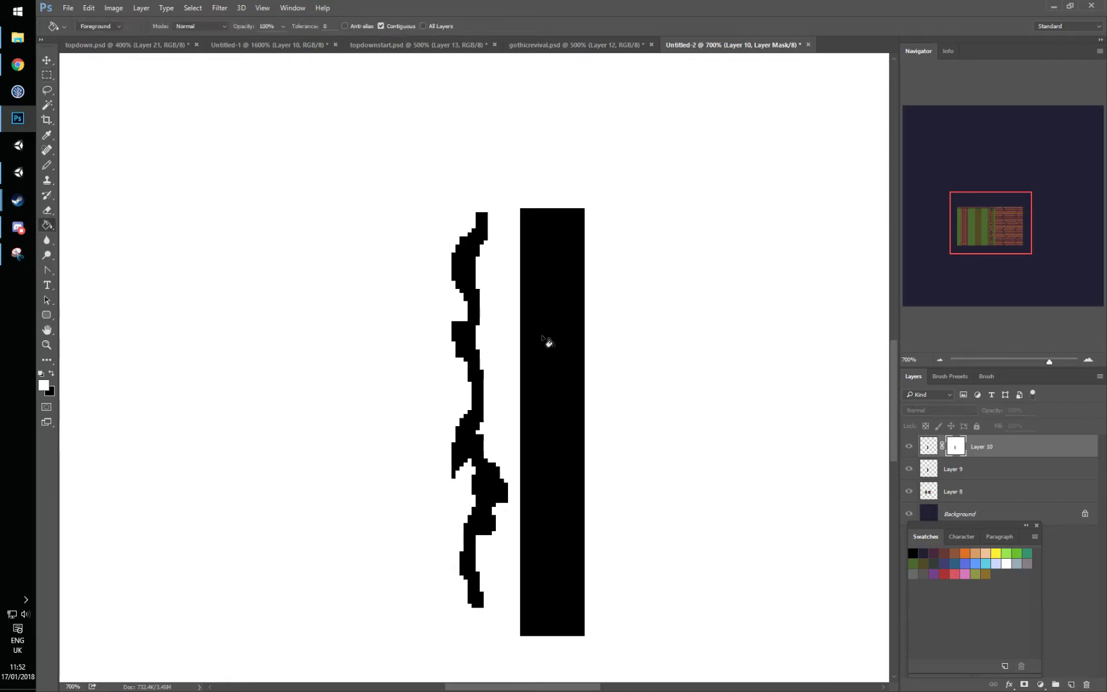
pyautogui.click(564, 365)
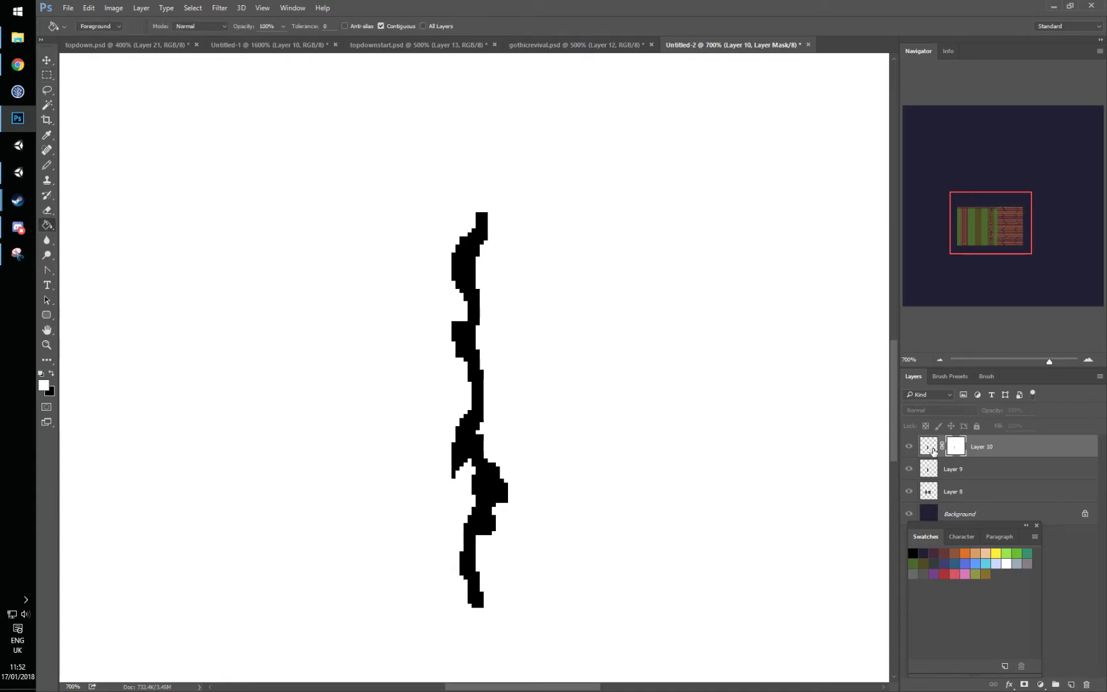
pyautogui.keyDown('alt'); pyautogui.click(954, 448); pyautogui.keyUp('alt')
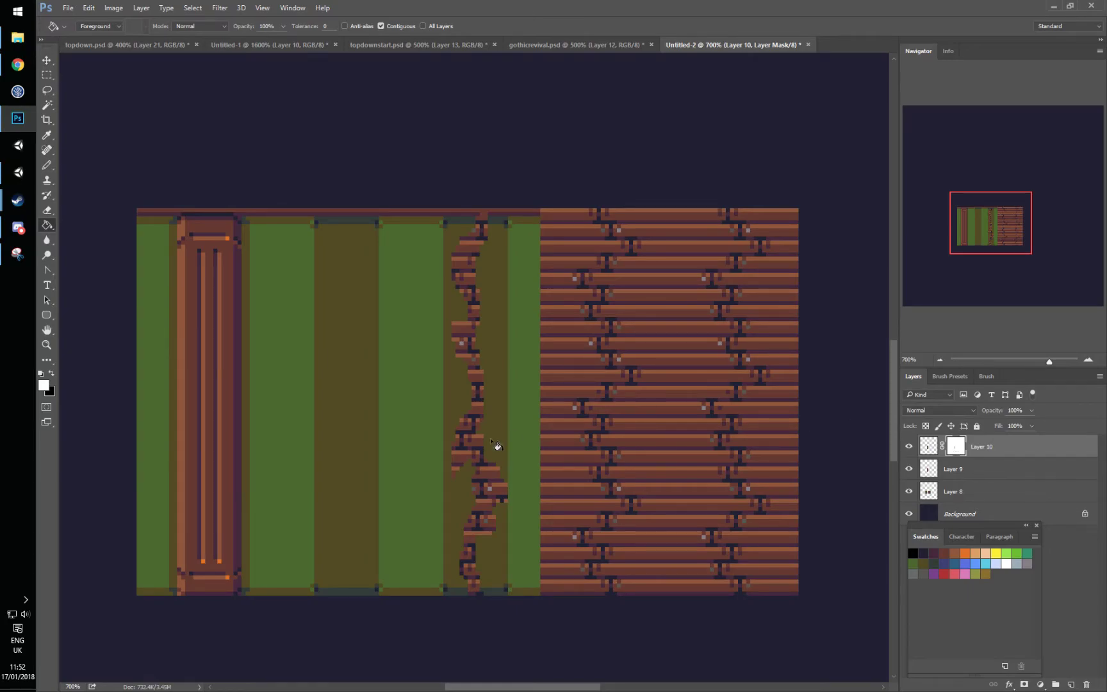
# Set the pencil to 3 px and paint the mask black between the moved torn edge and the bricks, hiding all leftover wallpaper there
pyautogui.press('b')
pyautogui.rightClick(531, 532)
pyautogui.write('3')
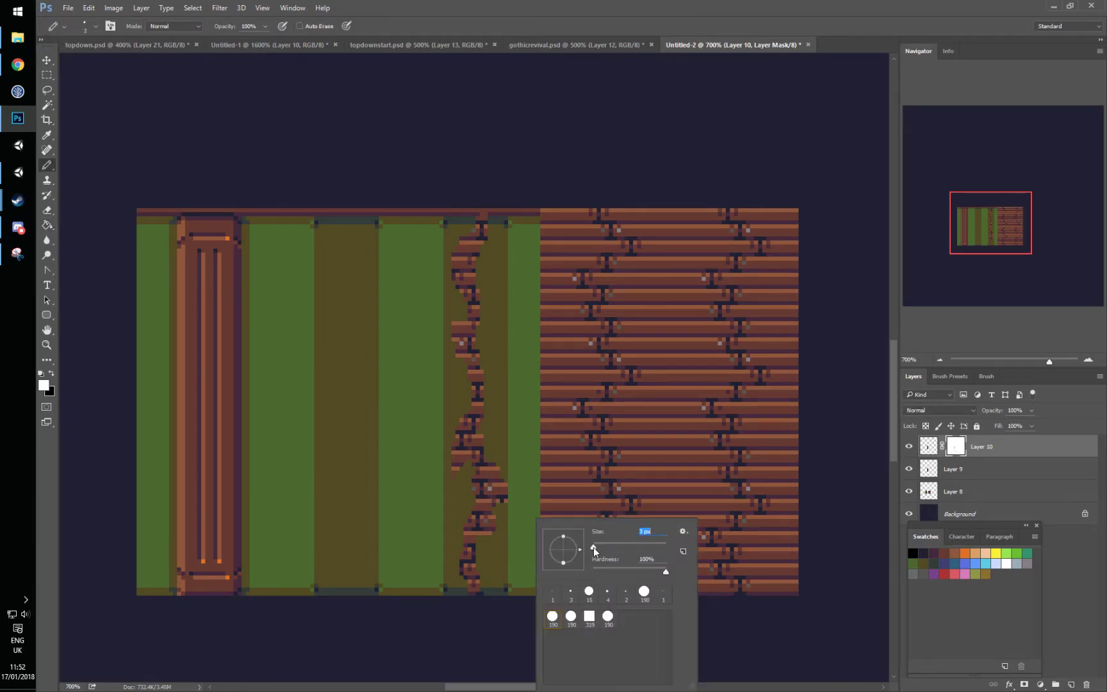
pyautogui.press('Return')
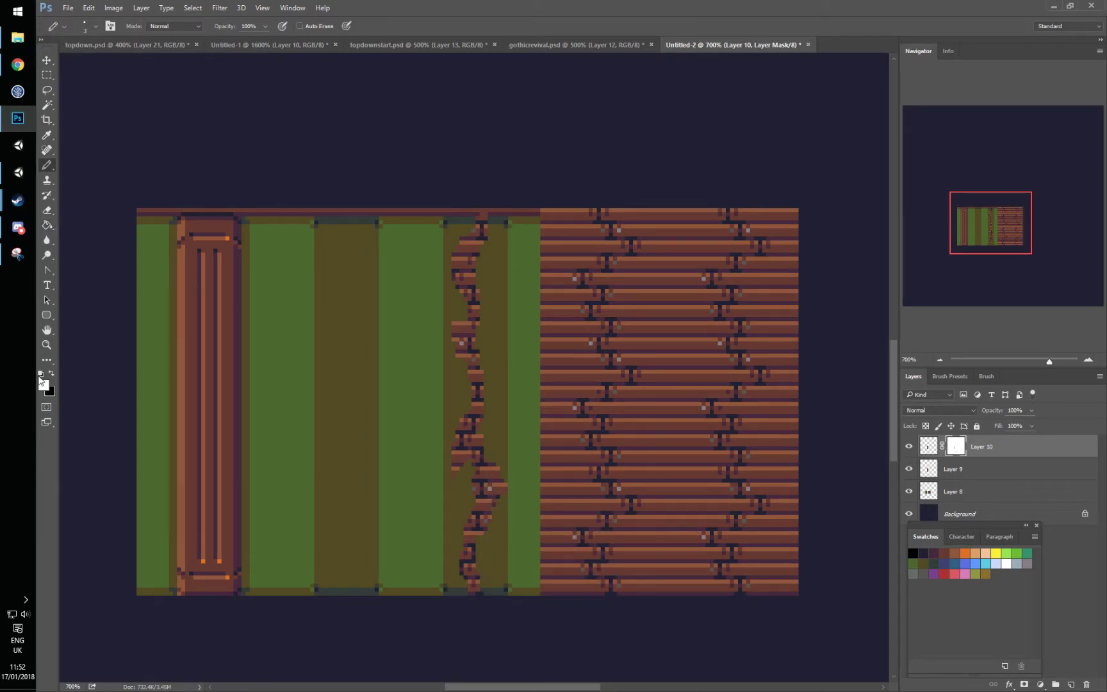
pyautogui.press('x')
pyautogui.moveTo(538, 581)
pyautogui.mouseDown()
pyautogui.moveTo(484, 579)
pyautogui.moveTo(484, 549)
pyautogui.moveTo(524, 548)
pyautogui.moveTo(556, 579)
pyautogui.moveTo(552, 545)
pyautogui.moveTo(521, 528)
pyautogui.moveTo(504, 567)
pyautogui.moveTo(489, 534)
pyautogui.moveTo(508, 492)
pyautogui.moveTo(501, 529)
pyautogui.moveTo(525, 574)
pyautogui.moveTo(508, 566)
pyautogui.moveTo(526, 393)
pyautogui.moveTo(509, 174)
pyautogui.moveTo(539, 211)
pyautogui.moveTo(524, 237)
pyautogui.moveTo(493, 234)
pyautogui.mouseUp()
pyautogui.moveTo(500, 238); pyautogui.dragTo(533, 301)
pyautogui.keyDown('ctrl'); pyautogui.click(928, 445); pyautogui.keyUp('ctrl')
pyautogui.hotkey('ctrl', 'd')
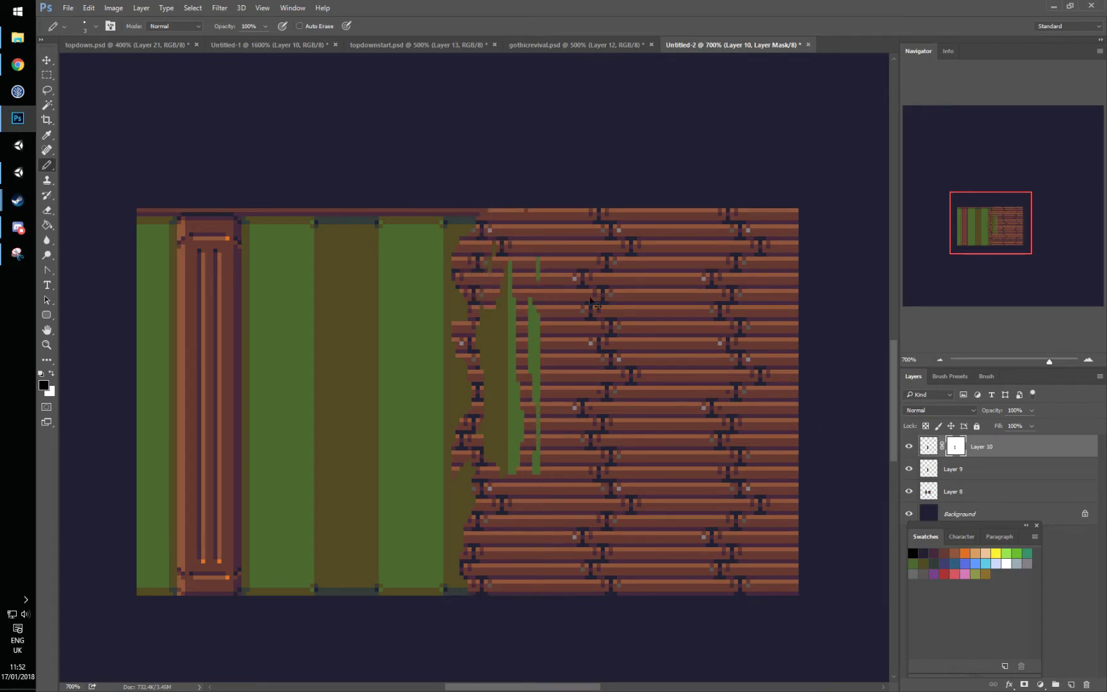
pyautogui.moveTo(510, 263)
pyautogui.mouseDown()
pyautogui.moveTo(488, 318)
pyautogui.moveTo(484, 310)
pyautogui.moveTo(491, 453)
pyautogui.moveTo(481, 419)
pyautogui.moveTo(509, 490)
pyautogui.moveTo(543, 479)
pyautogui.moveTo(538, 284)
pyautogui.moveTo(538, 378)
pyautogui.moveTo(516, 281)
pyautogui.moveTo(496, 348)
pyautogui.moveTo(496, 335)
pyautogui.moveTo(519, 437)
pyautogui.moveTo(494, 460)
pyautogui.moveTo(505, 489)
pyautogui.mouseUp()
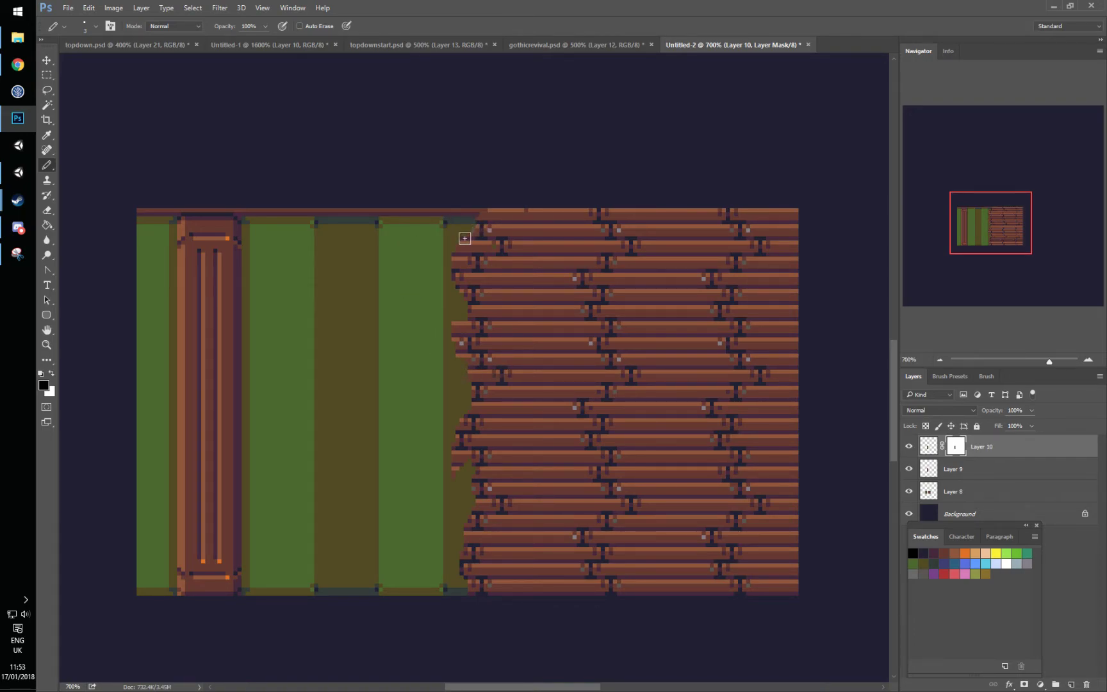
# On a new layer, draw a 1 px line in the bricks' light brown along the upper part of the torn wallpaper edge
pyautogui.hotkey('ctrl', '+')
pyautogui.hotkey('ctrl', '+')
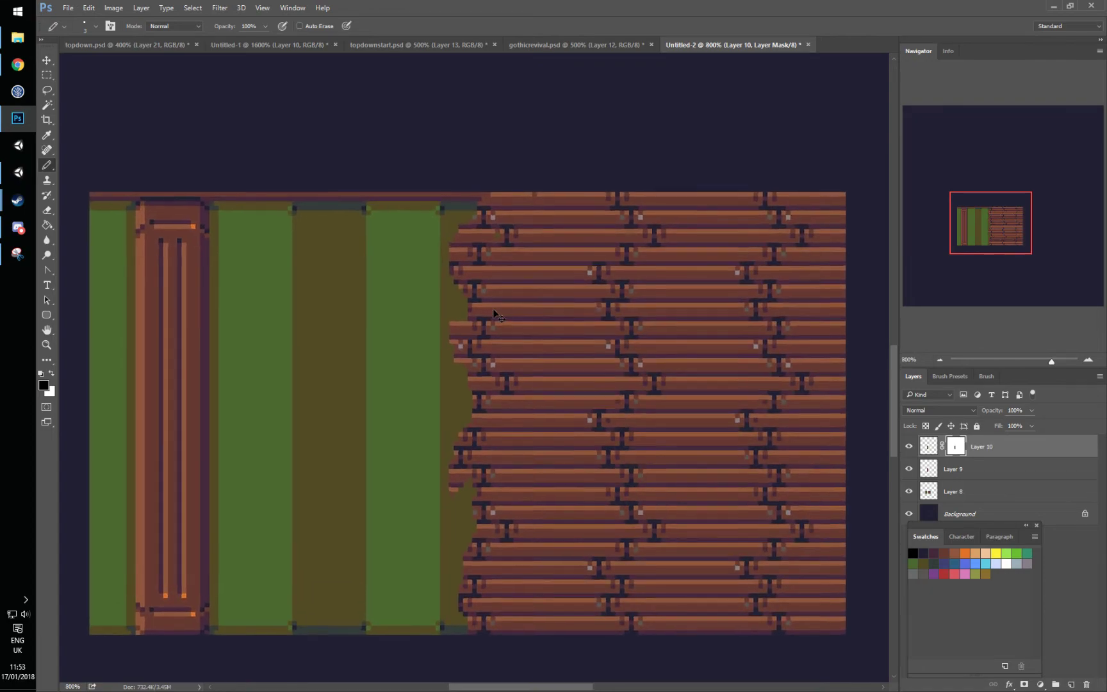
pyautogui.rightClick(621, 343)
pyautogui.moveTo(682, 369); pyautogui.dragTo(671, 368)
pyautogui.press('Return')
pyautogui.hotkey('ctrl', 'shift', 'alt', 'n')
pyautogui.keyDown('alt'); pyautogui.click(549, 201); pyautogui.keyUp('alt')
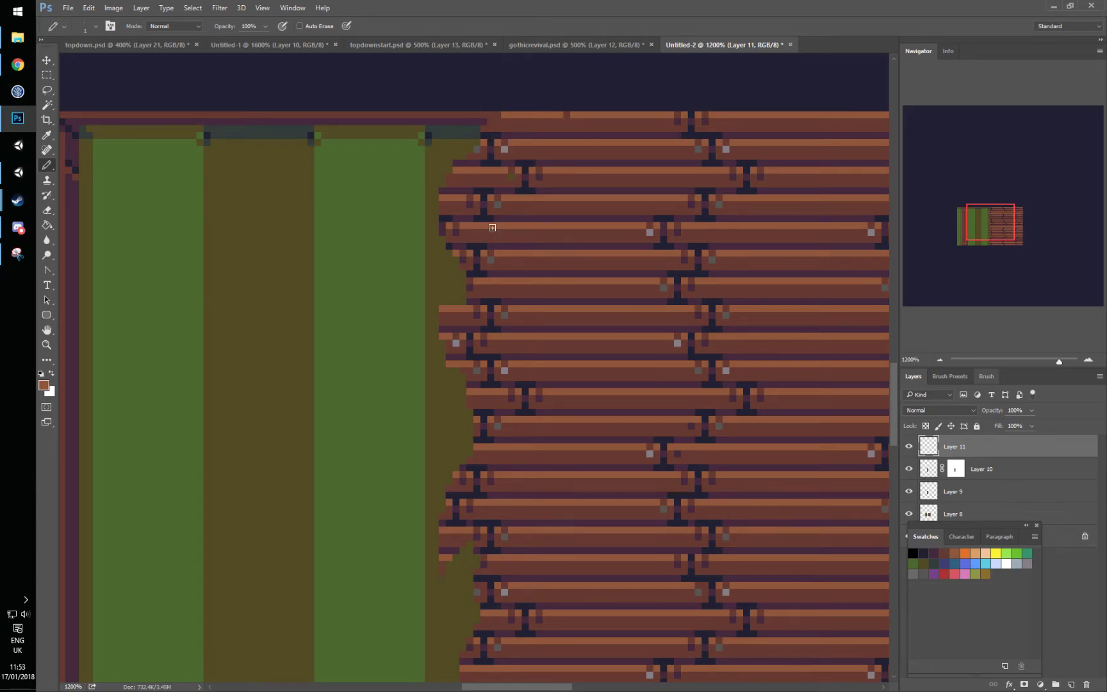
pyautogui.moveTo(437, 211); pyautogui.dragTo(462, 289)
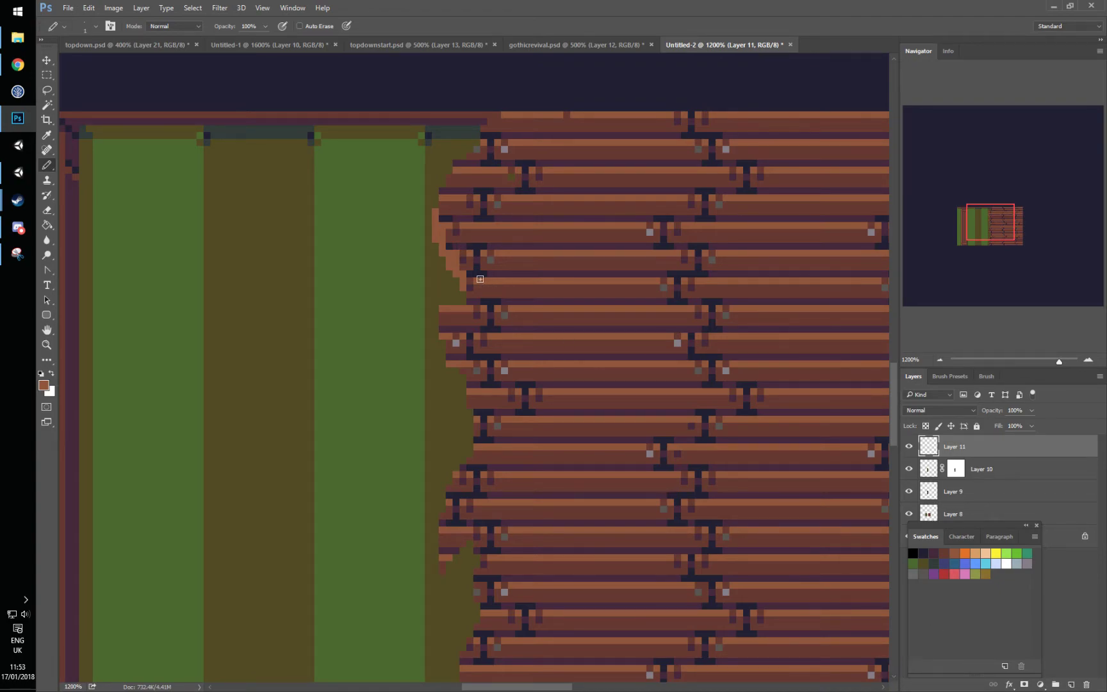
# Hide Layer 9, the copied brick strip behind the torn wallpaper
pyautogui.moveTo(649, 232); pyautogui.dragTo(620, 301)
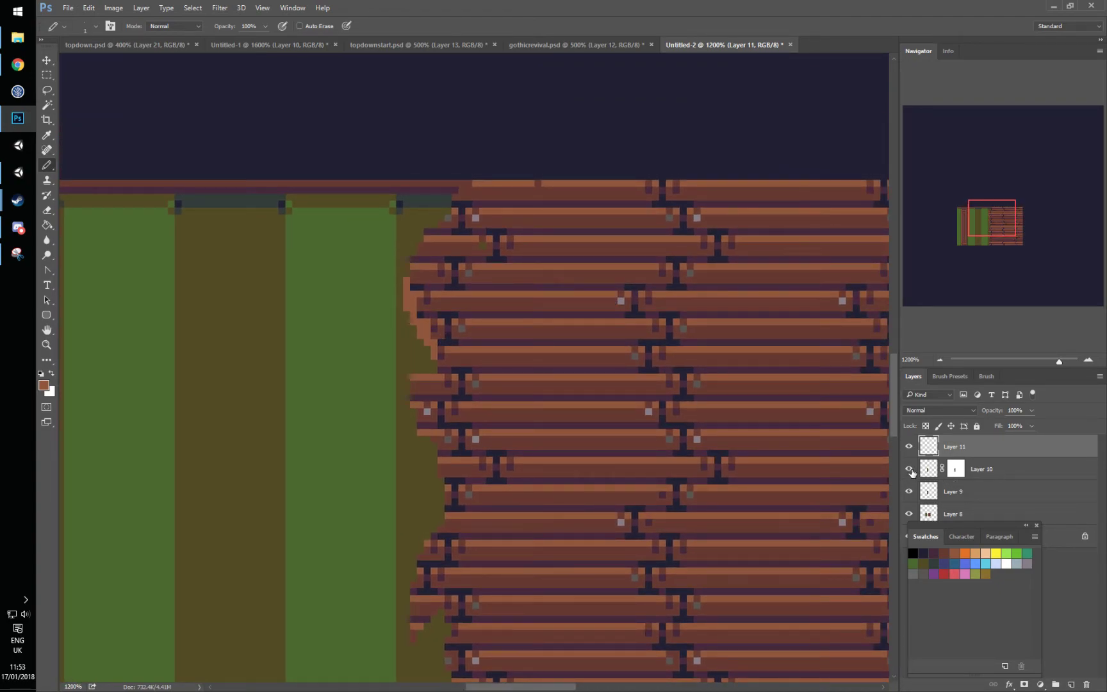
pyautogui.click(908, 492)
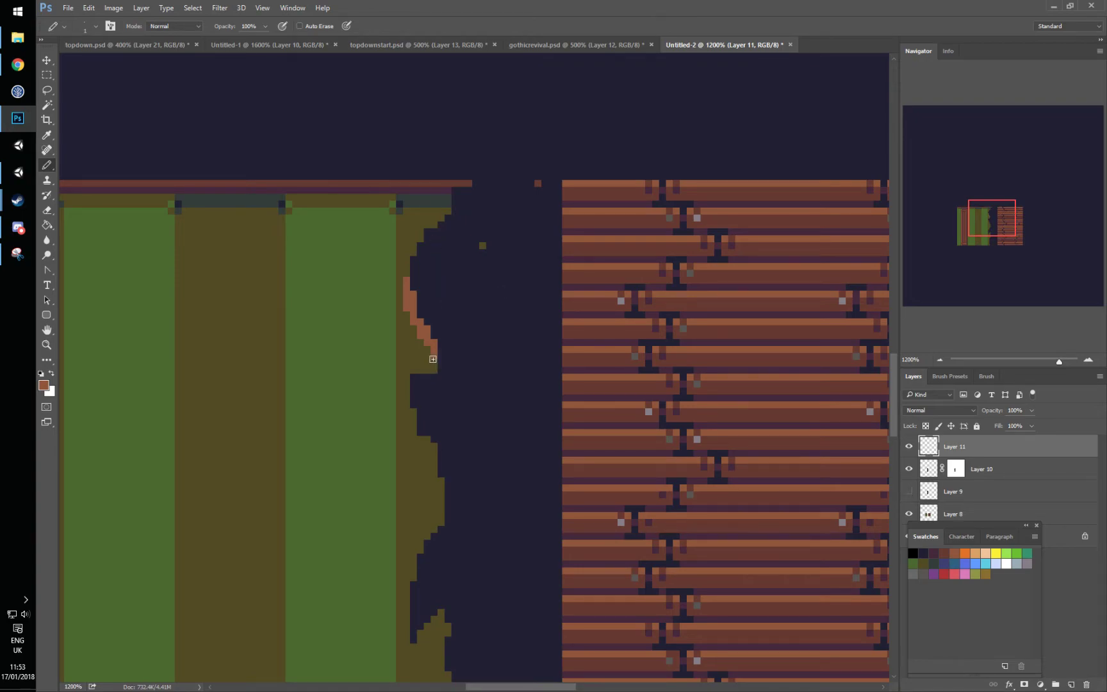
# Continue the 1 px light-brown line along the middle and lower torn wallpaper edges and at the tear's top tip
pyautogui.moveTo(408, 397)
pyautogui.mouseDown()
pyautogui.moveTo(432, 461)
pyautogui.moveTo(419, 440)
pyautogui.mouseUp()
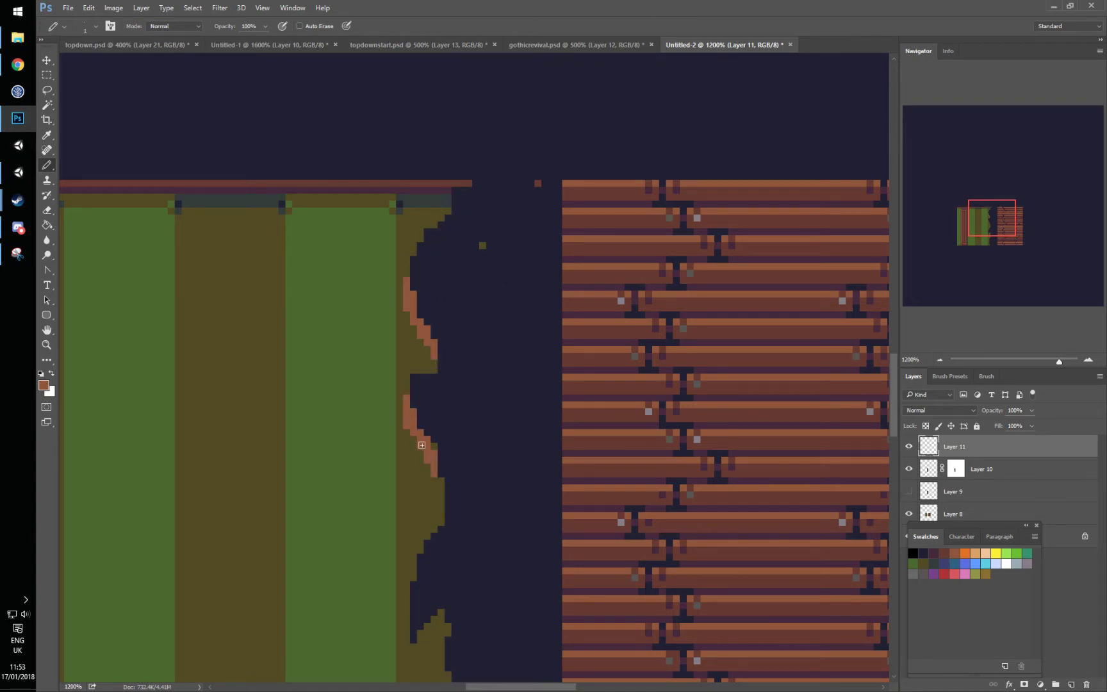
pyautogui.scroll(-3, 448, 416)
pyautogui.moveTo(441, 340); pyautogui.dragTo(442, 360)
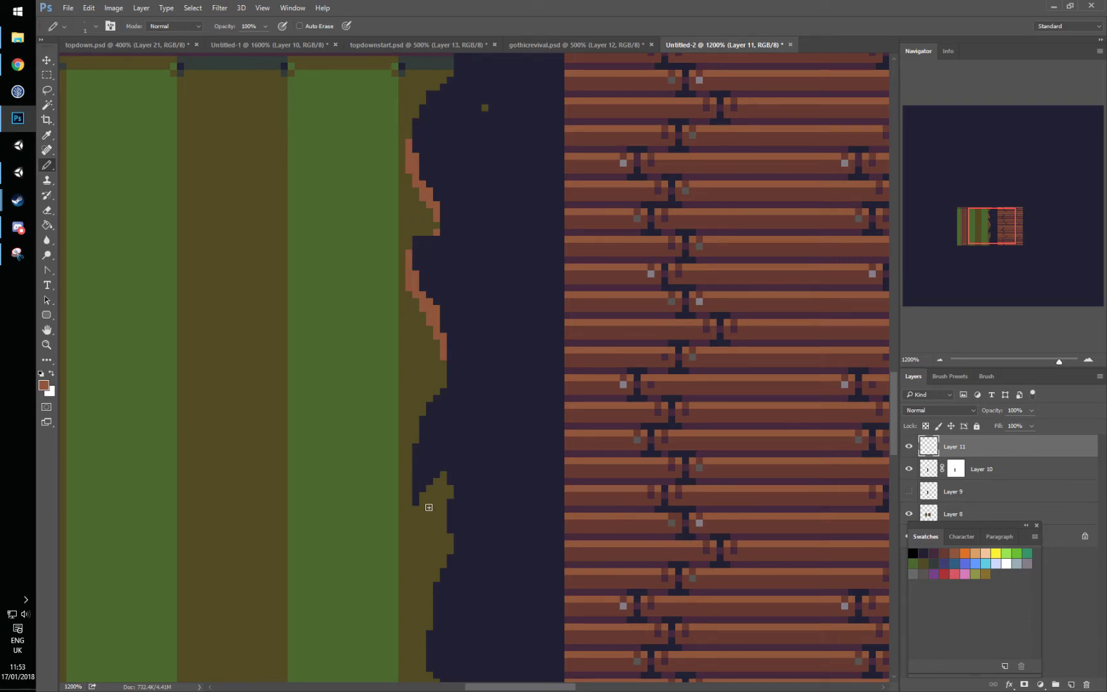
pyautogui.moveTo(442, 485)
pyautogui.mouseDown()
pyautogui.moveTo(408, 540)
pyautogui.moveTo(435, 572)
pyautogui.moveTo(492, 528)
pyautogui.moveTo(491, 447)
pyautogui.moveTo(441, 515)
pyautogui.moveTo(439, 447)
pyautogui.mouseUp()
pyautogui.scroll(-3, 448, 493)
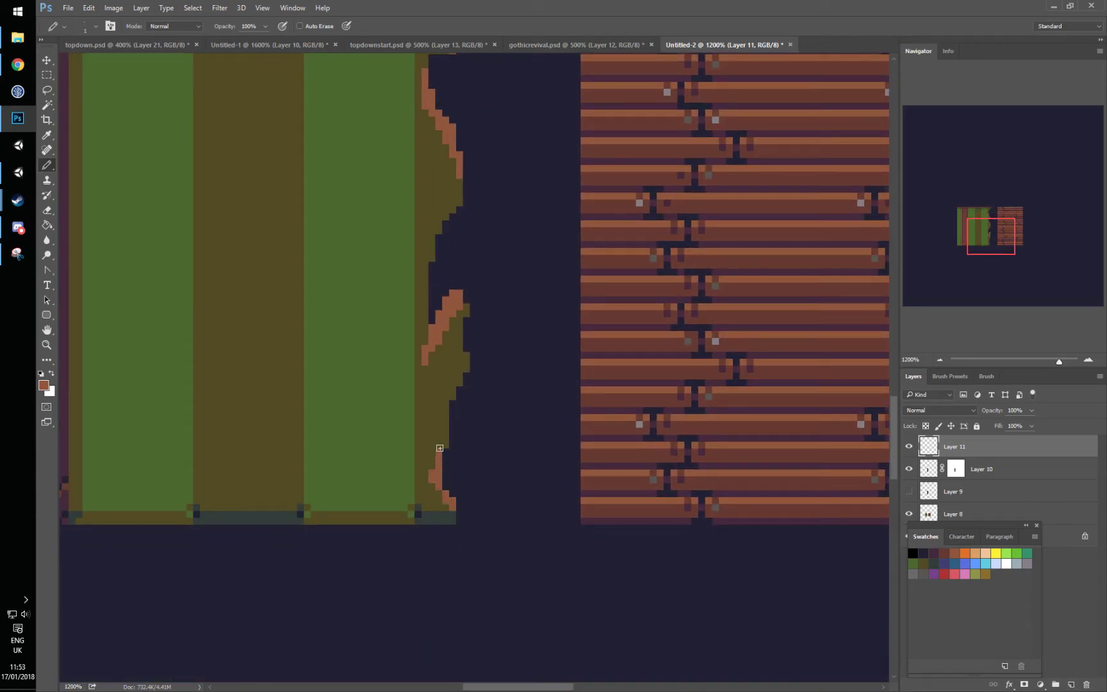
pyautogui.moveTo(469, 367); pyautogui.dragTo(452, 544)
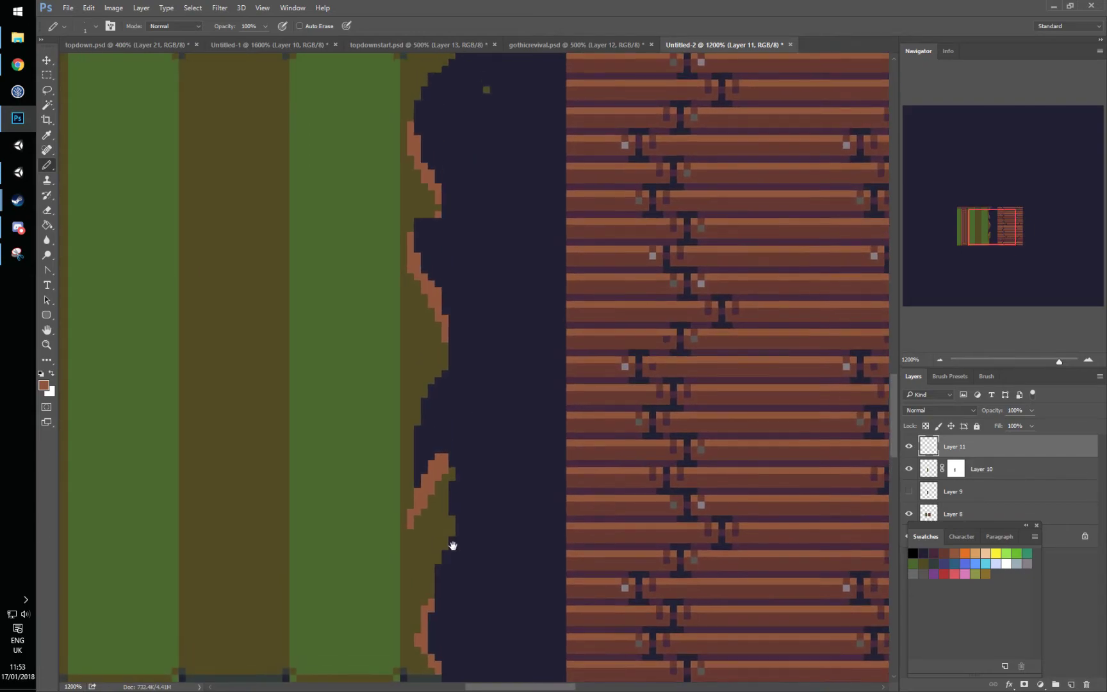
pyautogui.moveTo(436, 197); pyautogui.dragTo(427, 207)
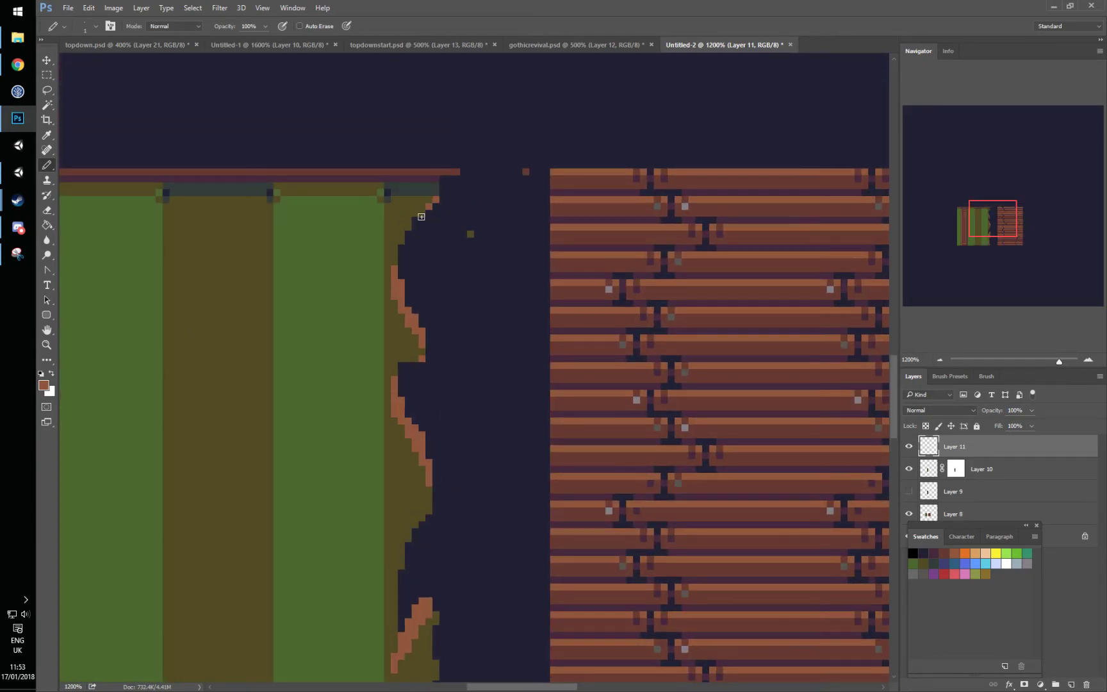
# Add orange highlight pixels to the light-brown outline on the middle and lower parts of the torn edge
pyautogui.click(964, 553)
pyautogui.moveTo(400, 407); pyautogui.dragTo(410, 427)
pyautogui.click(428, 462)
pyautogui.scroll(-3, 449, 502)
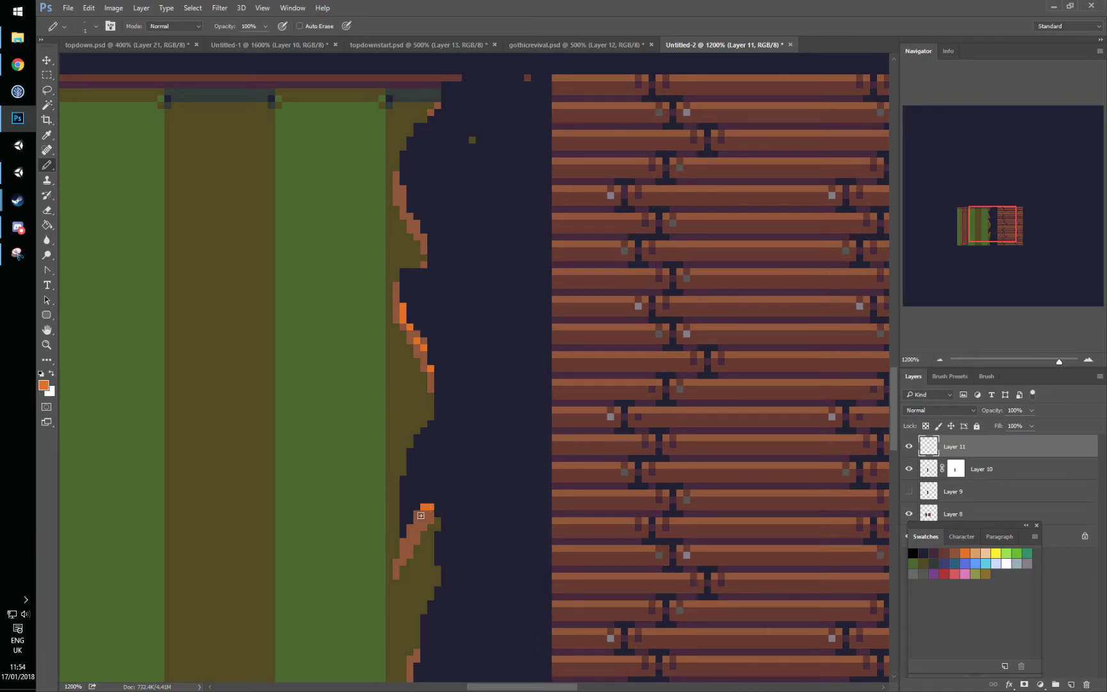
pyautogui.scroll(-5, 449, 450)
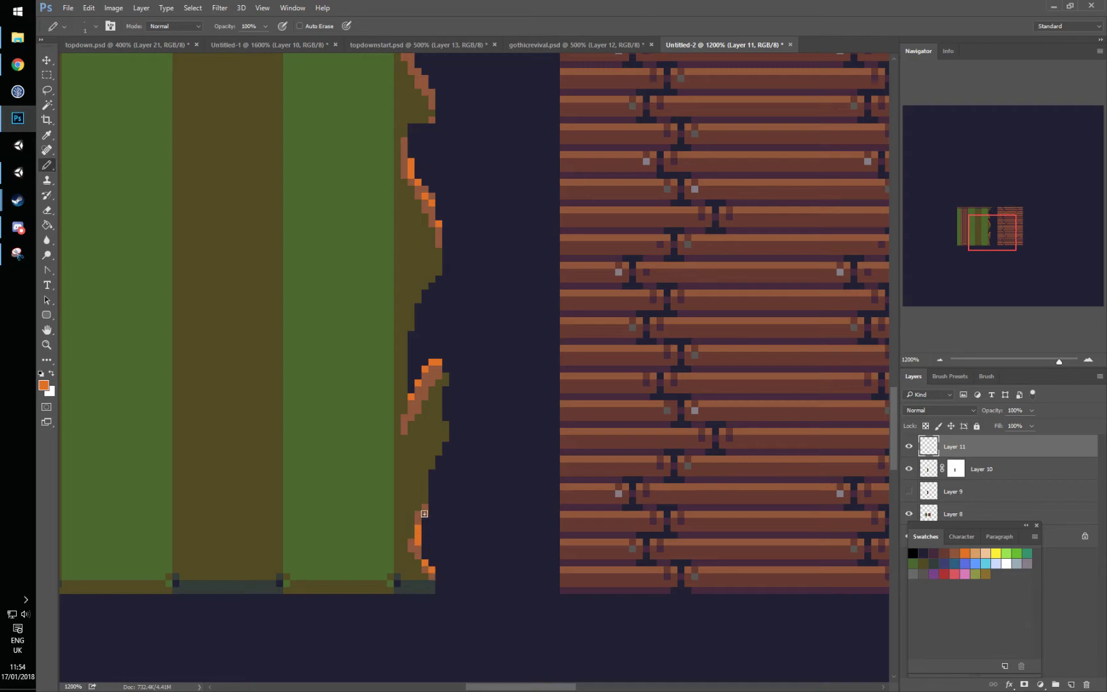
# Add orange highlight pixels to the light-brown outline on the uppermost curl of the torn edge
pyautogui.scroll(5, 457, 449)
pyautogui.scroll(2, 457, 449)
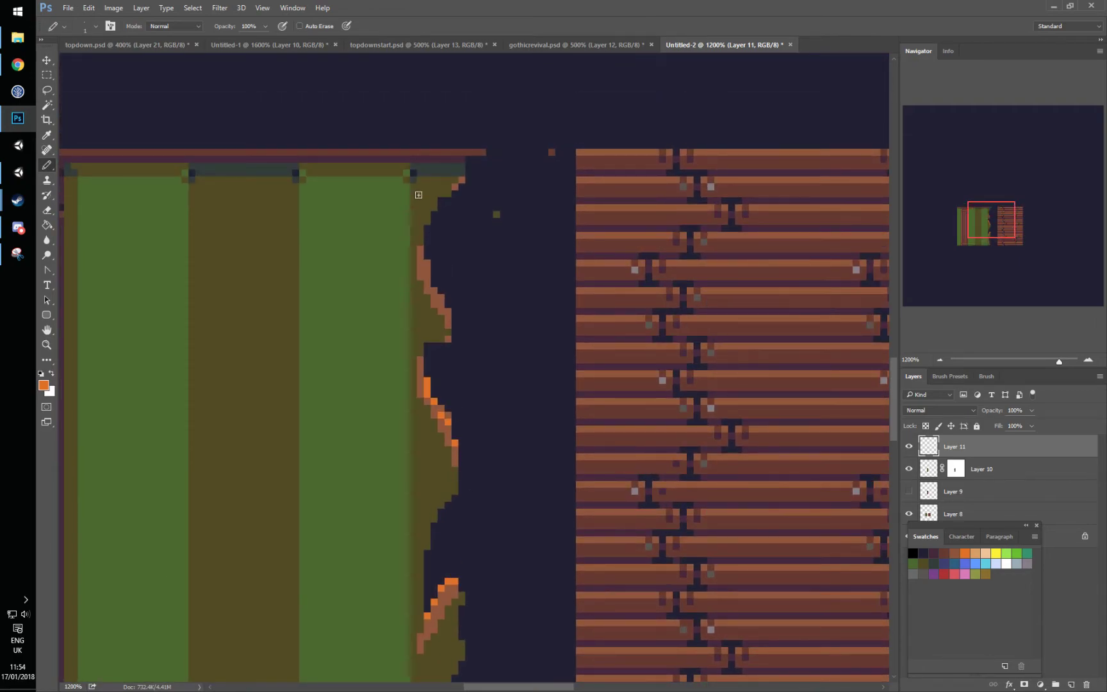
pyautogui.click(427, 266)
pyautogui.click(440, 297)
pyautogui.scroll(1, 531, 393)
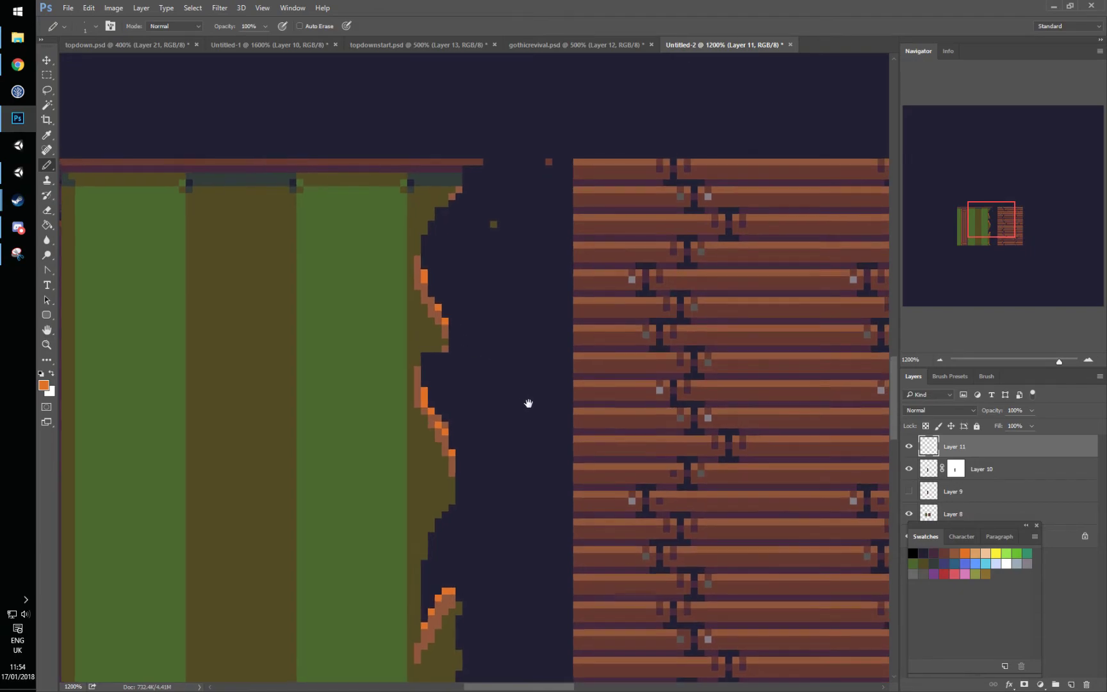
# Paint an uneven olive border into the green stripe so its boundary follows the shape of the torn wallpaper edge
pyautogui.keyDown('alt'); pyautogui.click(415, 253); pyautogui.keyUp('alt')
pyautogui.moveTo(415, 522); pyautogui.dragTo(507, 445)
pyautogui.moveTo(436, 304)
pyautogui.mouseDown()
pyautogui.moveTo(445, 369)
pyautogui.moveTo(446, 280)
pyautogui.moveTo(436, 346)
pyautogui.moveTo(445, 272)
pyautogui.moveTo(429, 337)
pyautogui.moveTo(435, 384)
pyautogui.mouseUp()
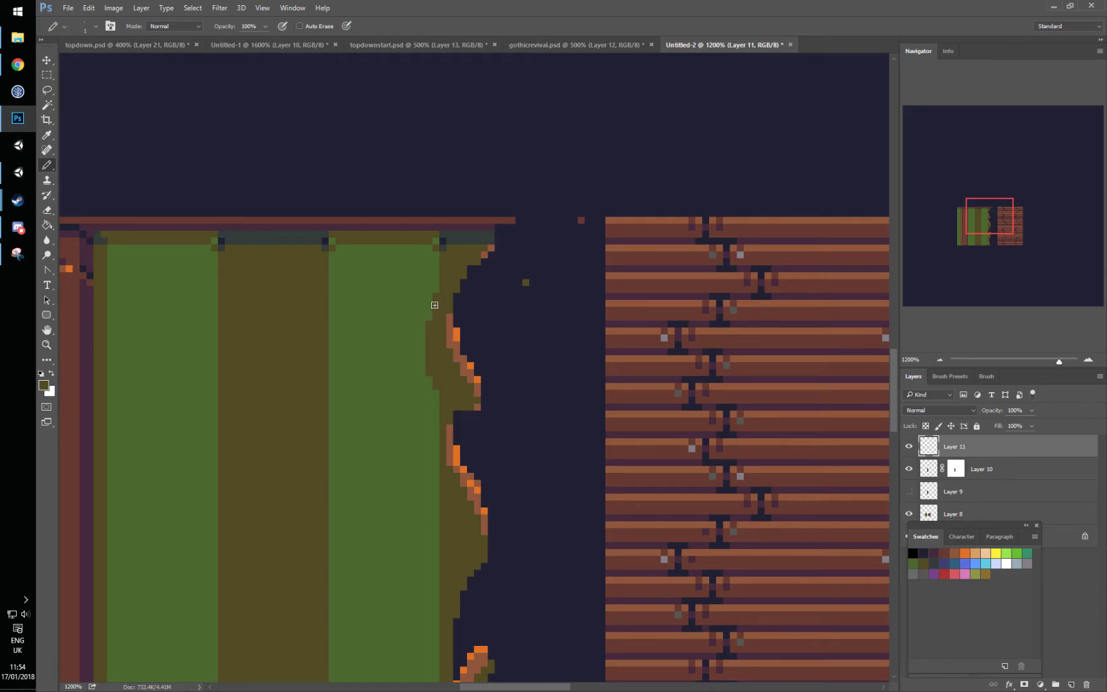
pyautogui.scroll(-3, 456, 435)
pyautogui.moveTo(444, 322)
pyautogui.mouseDown()
pyautogui.moveTo(438, 493)
pyautogui.moveTo(442, 386)
pyautogui.moveTo(440, 412)
pyautogui.mouseUp()
pyautogui.keyDown('alt'); pyautogui.click(438, 502); pyautogui.keyUp('alt')
pyautogui.keyDown('alt'); pyautogui.click(445, 479); pyautogui.keyUp('alt')
pyautogui.moveTo(445, 493)
pyautogui.mouseDown()
pyautogui.moveTo(446, 360)
pyautogui.moveTo(440, 522)
pyautogui.mouseUp()
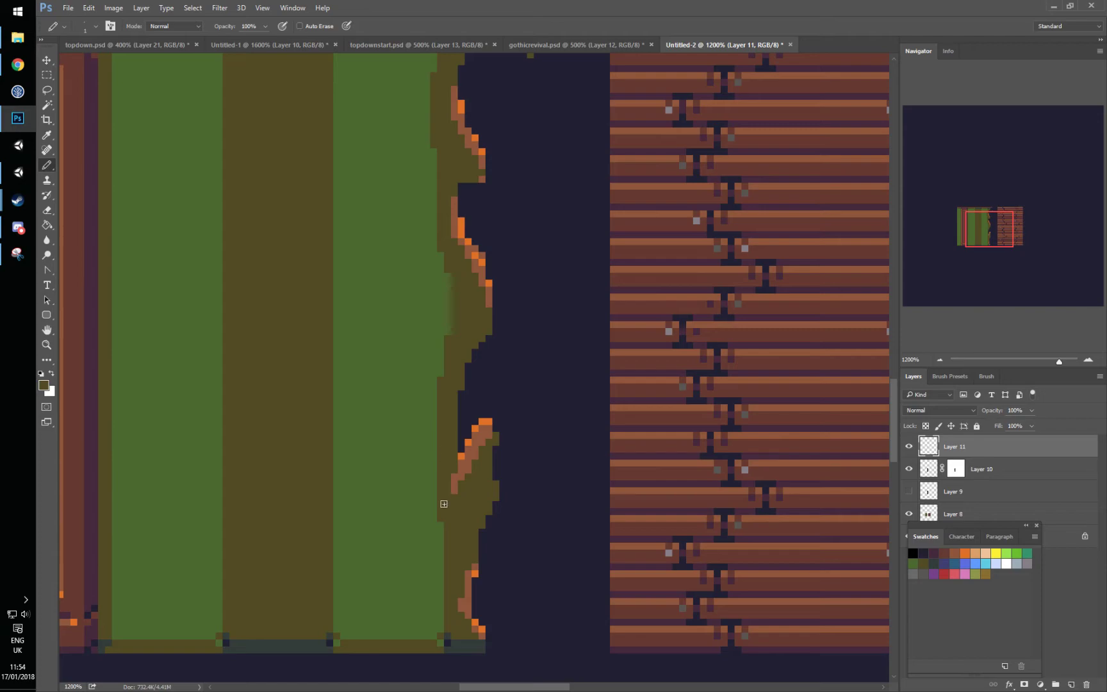
pyautogui.moveTo(443, 609); pyautogui.dragTo(447, 570)
# Refine the lower part of the olive border with sampled green and olive pixels beside the bottom flap
pyautogui.keyDown('alt'); pyautogui.click(442, 559); pyautogui.keyUp('alt')
pyautogui.moveTo(445, 535)
pyautogui.mouseDown()
pyautogui.moveTo(457, 509)
pyautogui.moveTo(445, 552)
pyautogui.moveTo(477, 486)
pyautogui.moveTo(441, 546)
pyautogui.mouseUp()
pyautogui.keyDown('alt'); pyautogui.click(479, 483); pyautogui.keyUp('alt')
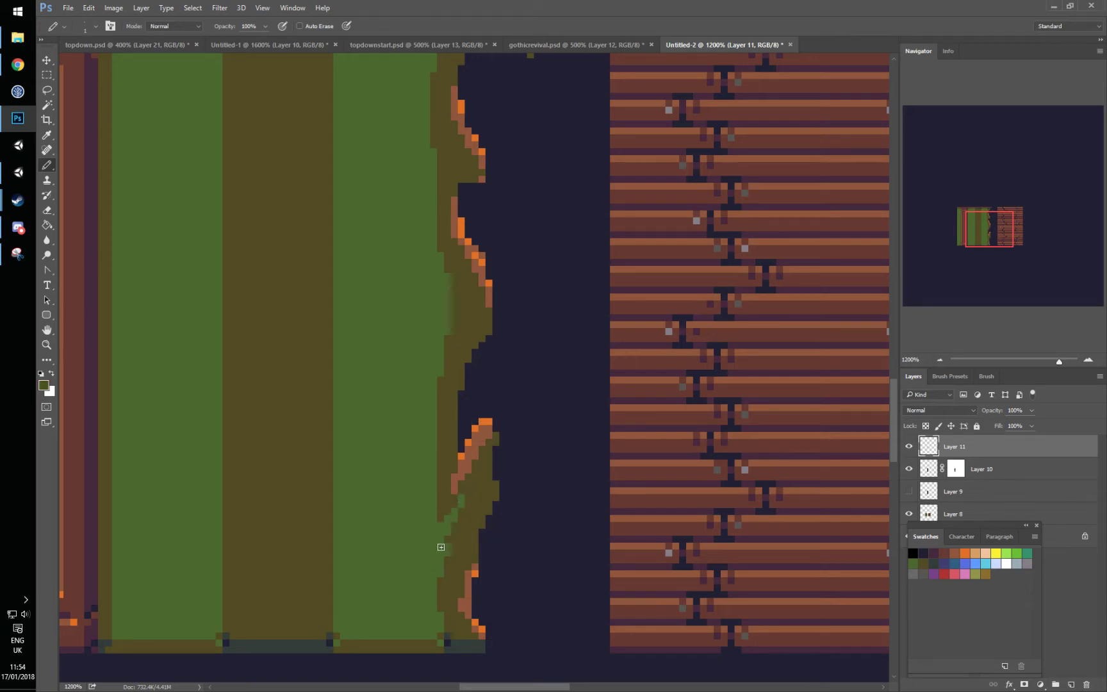
pyautogui.moveTo(463, 494); pyautogui.dragTo(447, 520)
pyautogui.keyDown('alt'); pyautogui.click(438, 551); pyautogui.keyUp('alt')
# Draw a green fold line along the underside of the middle torn bulge and refine it with sampled wallpaper colours
pyautogui.moveTo(481, 325)
pyautogui.mouseDown()
pyautogui.moveTo(451, 367)
pyautogui.moveTo(479, 342)
pyautogui.mouseUp()
pyautogui.scroll(3, 531, 368)
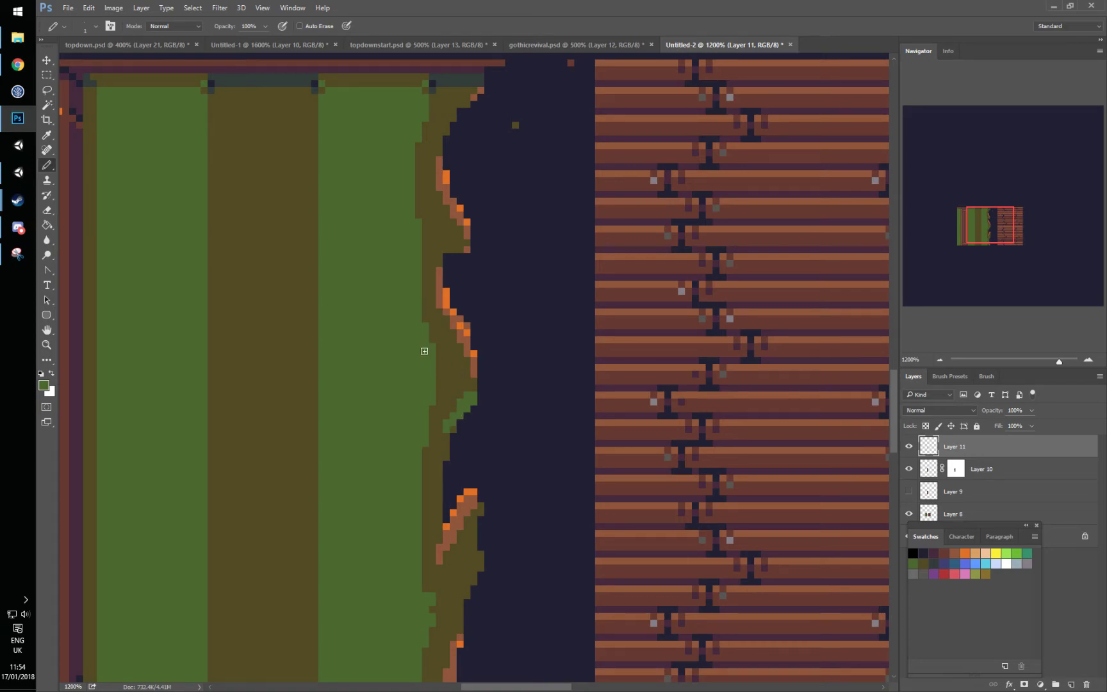
pyautogui.keyDown('alt'); pyautogui.click(463, 392); pyautogui.keyUp('alt')
pyautogui.keyDown('alt'); pyautogui.click(472, 388); pyautogui.keyUp('alt')
pyautogui.moveTo(462, 382); pyautogui.dragTo(463, 389)
# Draw green detail lines inside the lower and upper torn wallpaper flaps
pyautogui.scroll(-3, 514, 564)
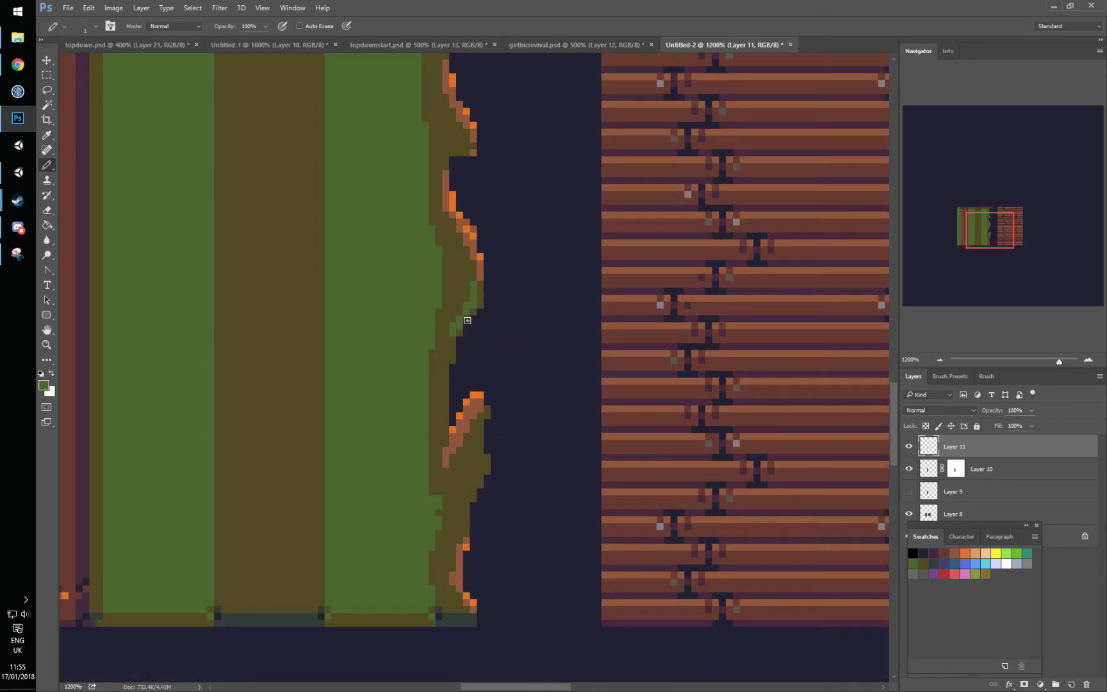
pyautogui.moveTo(479, 444)
pyautogui.mouseDown()
pyautogui.moveTo(465, 484)
pyautogui.moveTo(480, 428)
pyautogui.moveTo(472, 471)
pyautogui.mouseUp()
pyautogui.scroll(5, 504, 280)
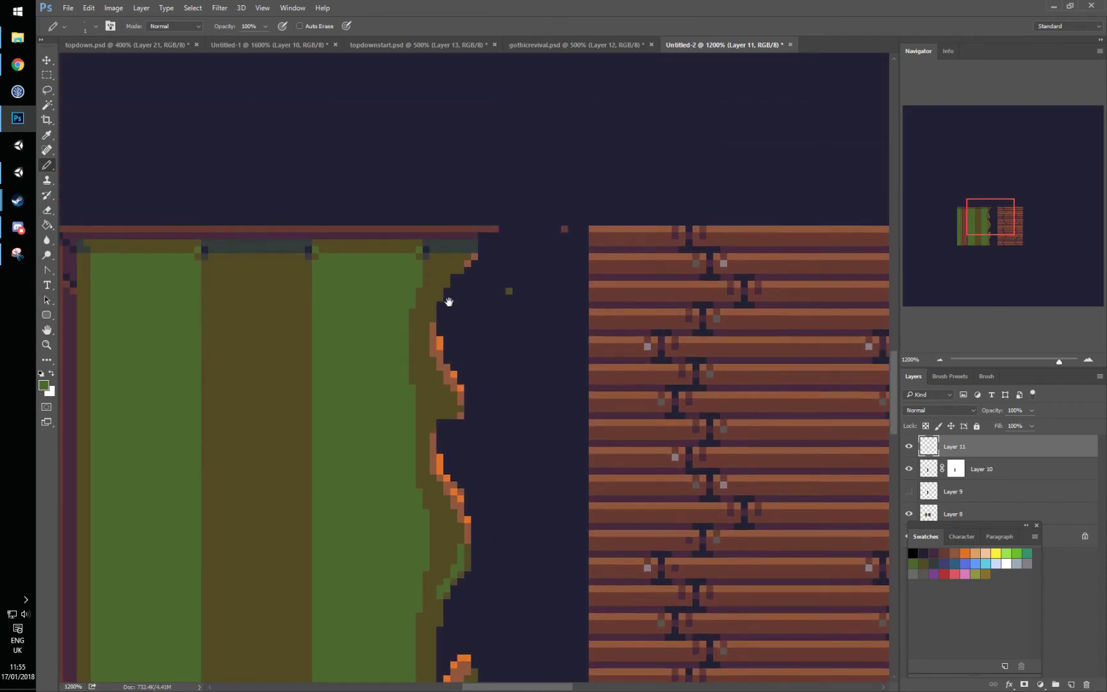
pyautogui.moveTo(434, 432)
pyautogui.mouseDown()
pyautogui.moveTo(430, 403)
pyautogui.moveTo(451, 437)
pyautogui.mouseUp()
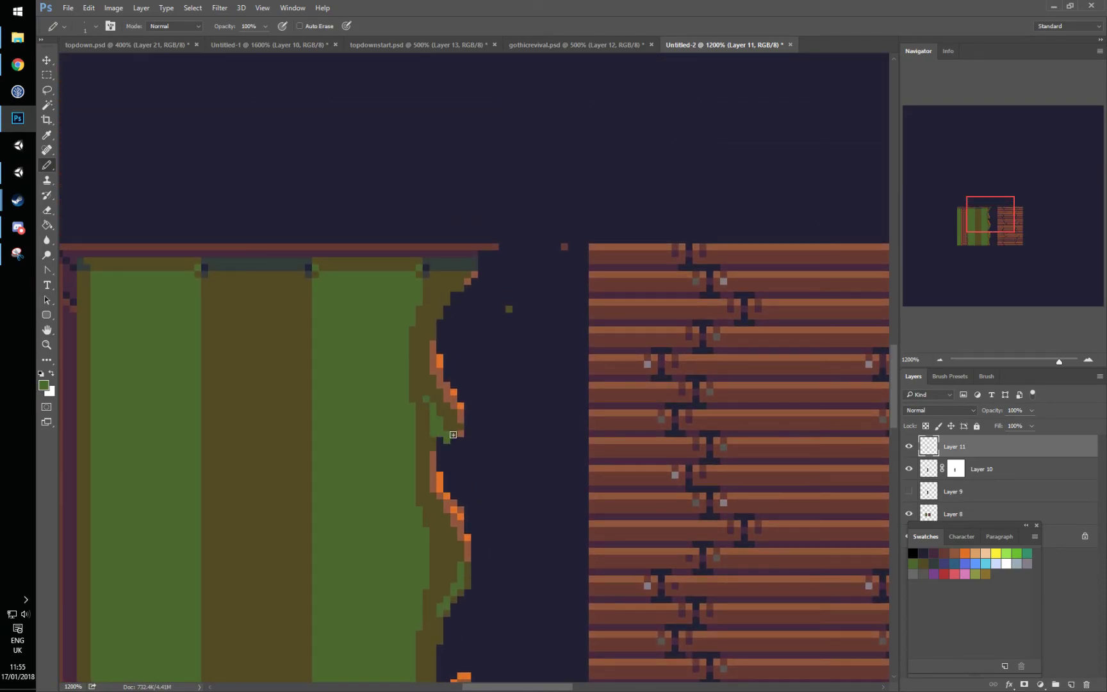
# Touch up the underside of the upper torn flap with sampled colours, adding an orange highlight pixel and a green pixel
pyautogui.keyDown('alt'); pyautogui.click(456, 443); pyautogui.keyUp('alt')
pyautogui.press('m')
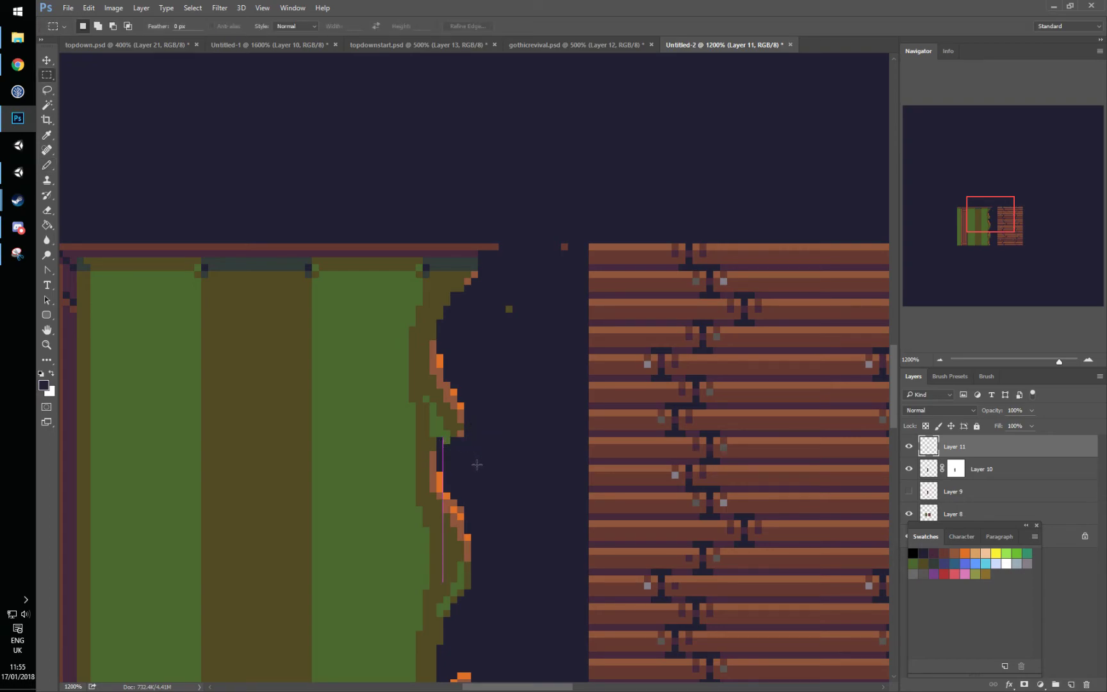
pyautogui.press('b')
pyautogui.keyDown('alt'); pyautogui.click(429, 435); pyautogui.keyUp('alt')
pyautogui.keyDown('alt'); pyautogui.click(465, 415); pyautogui.keyUp('alt')
pyautogui.click(433, 434)
pyautogui.keyDown('alt'); pyautogui.click(461, 404); pyautogui.keyUp('alt')
pyautogui.keyDown('alt'); pyautogui.click(444, 425); pyautogui.keyUp('alt')
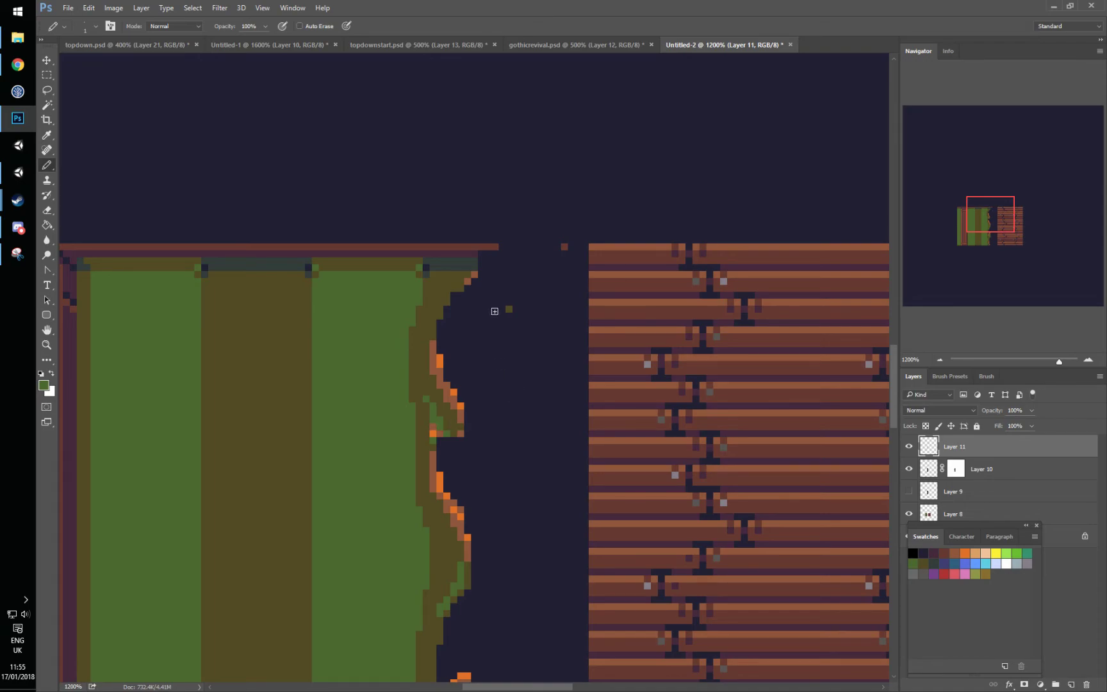
# Show Layer 9 again so the copied bricks fill the area behind the torn wallpaper
pyautogui.scroll(-2, 492, 312)
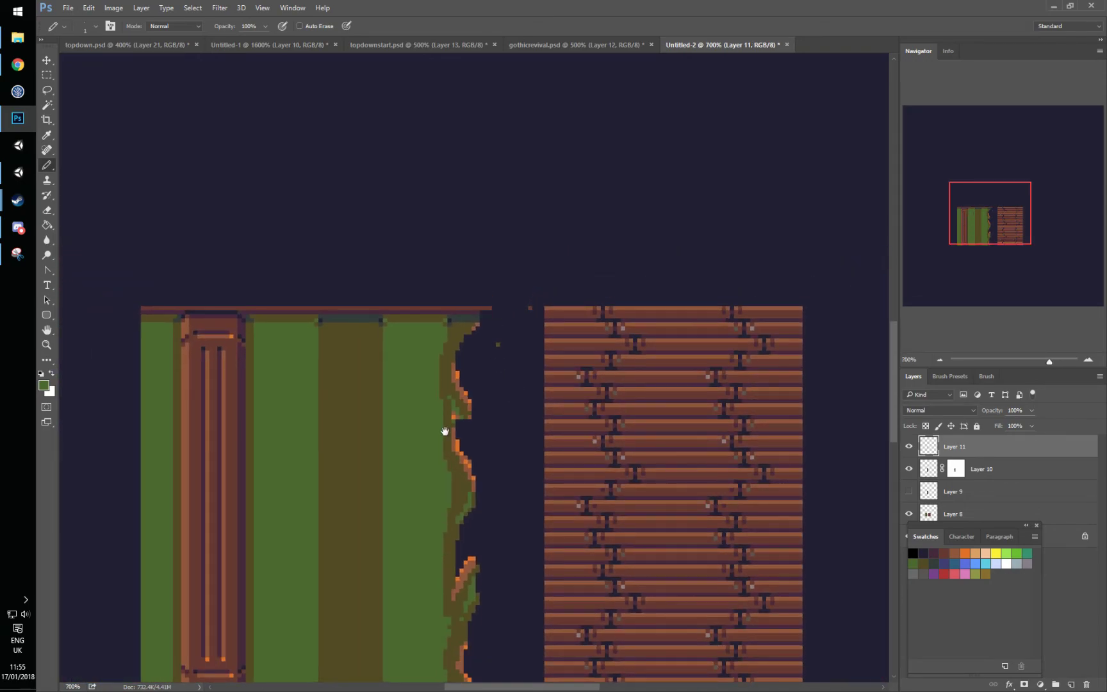
pyautogui.moveTo(447, 432); pyautogui.dragTo(463, 353)
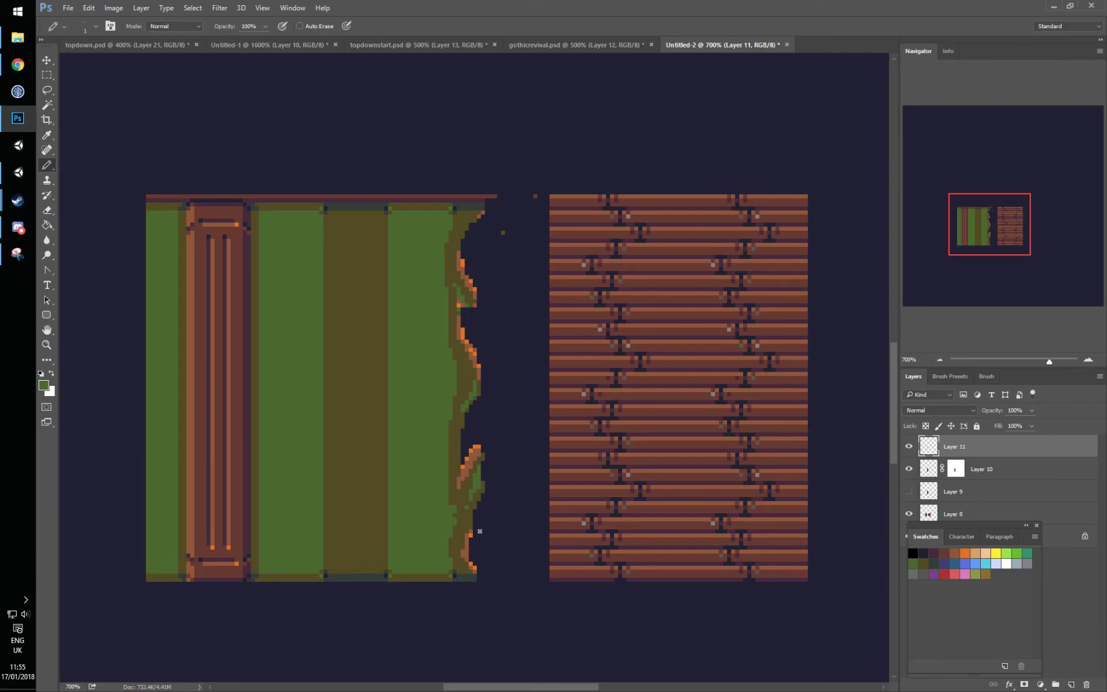
pyautogui.click(908, 491)
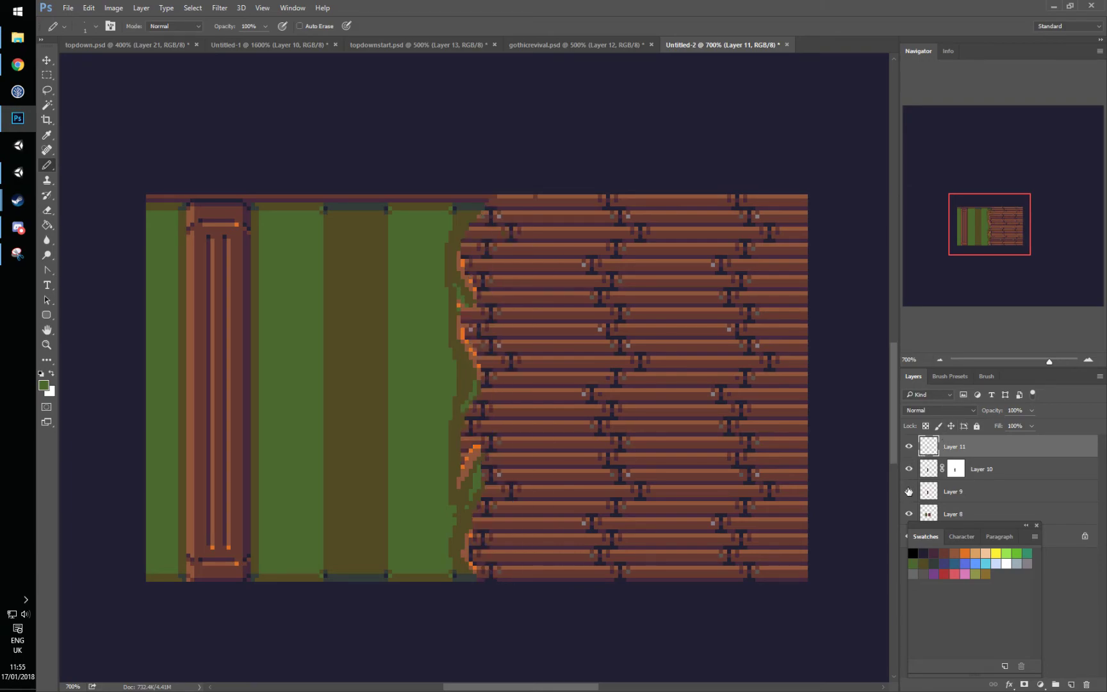
# On a new layer above Layer 9, paint a dark purple shadow on the bricks along the whole torn edge
pyautogui.click(949, 493)
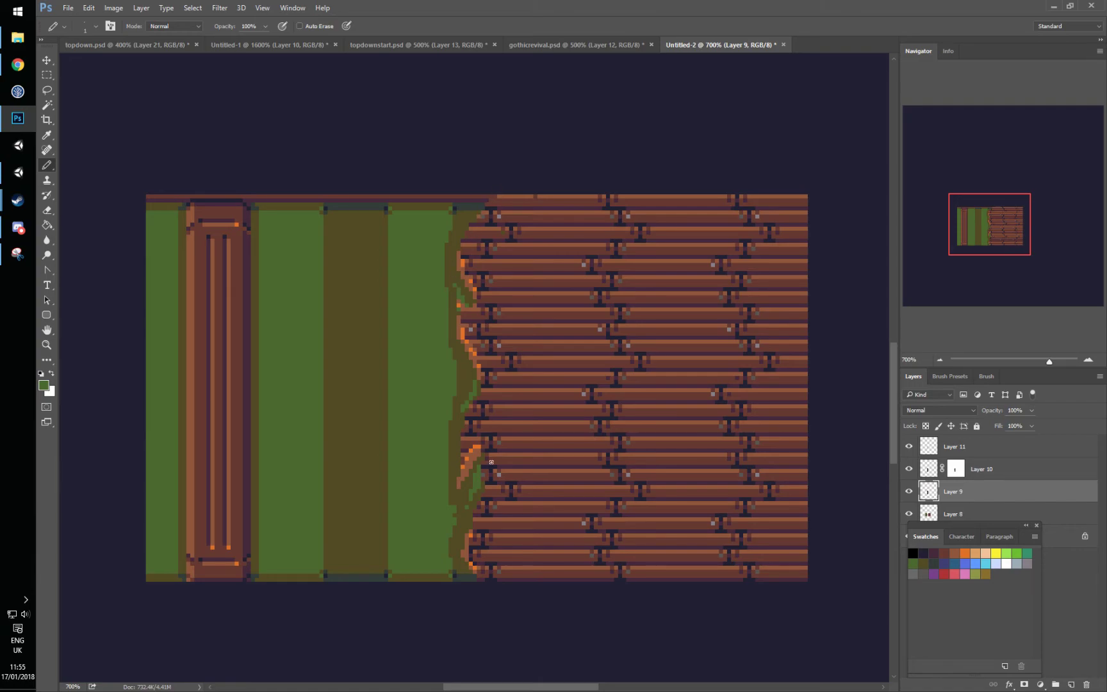
pyautogui.hotkey('ctrl', 'shift', 'alt', 'n')
pyautogui.keyDown('alt'); pyautogui.click(505, 207); pyautogui.keyUp('alt')
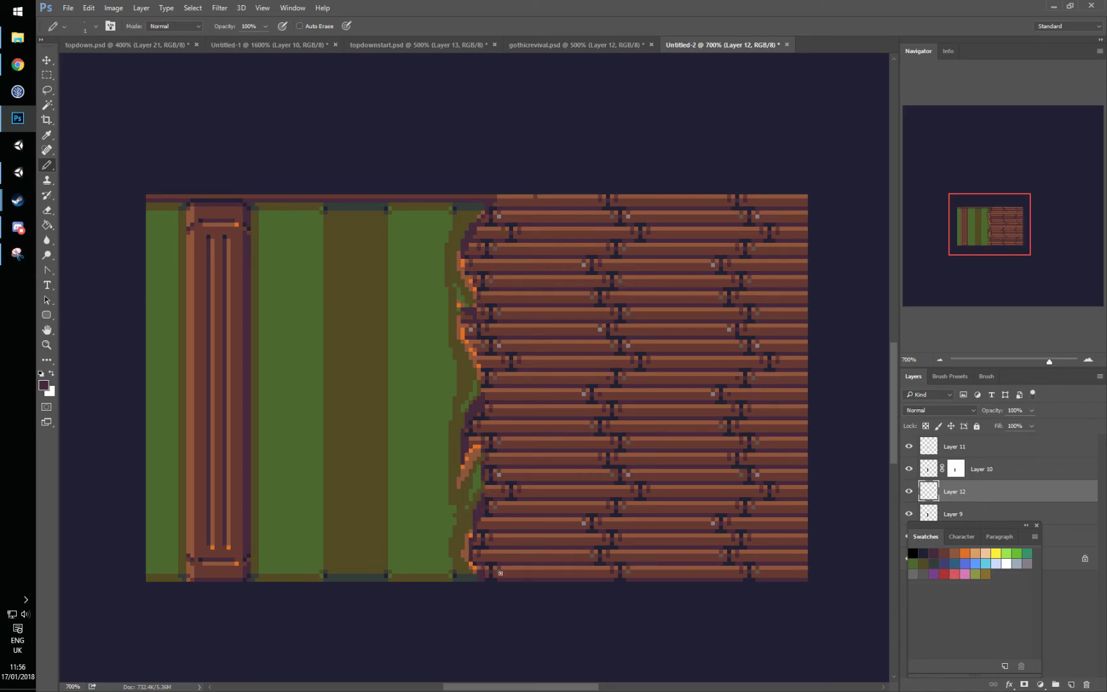
# Paint over the light highlights on the topmost bricks beside the torn edge with the bricks' mid brown
pyautogui.scroll(5, 513, 563)
pyautogui.moveTo(551, 511); pyautogui.dragTo(522, 406)
pyautogui.scroll(5, 487, 420)
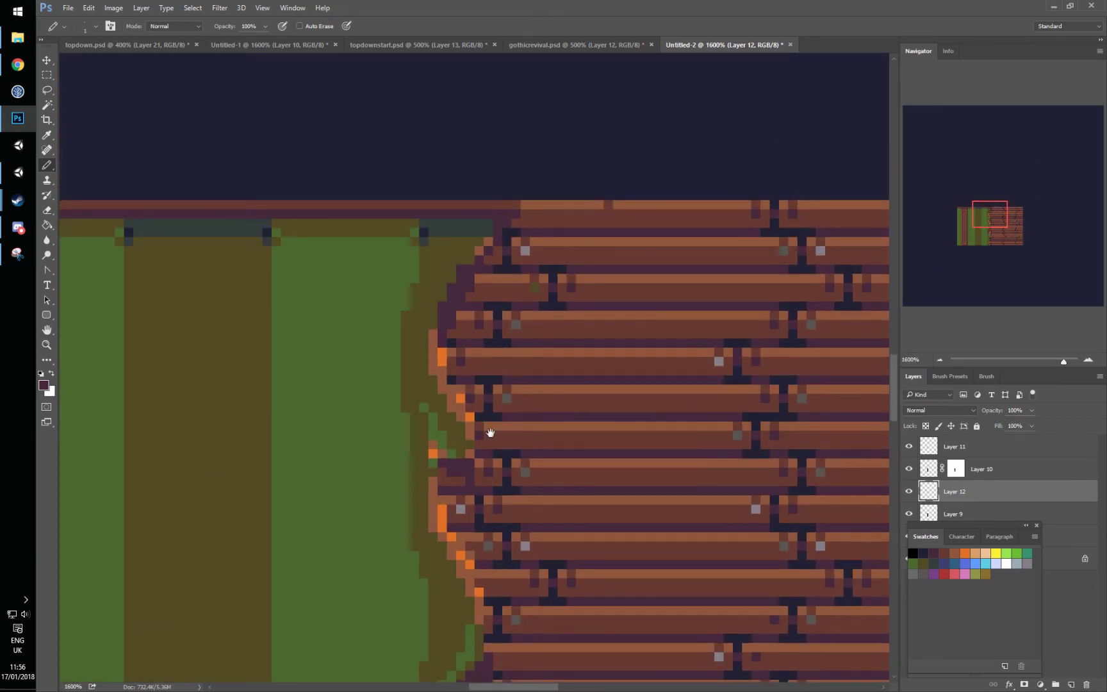
pyautogui.keyDown('alt'); pyautogui.click(486, 361); pyautogui.keyUp('alt')
pyautogui.click(438, 352)
pyautogui.hotkey('ctrl', 'z')
pyautogui.moveTo(459, 351); pyautogui.dragTo(490, 351)
pyautogui.moveTo(461, 312); pyautogui.dragTo(493, 314)
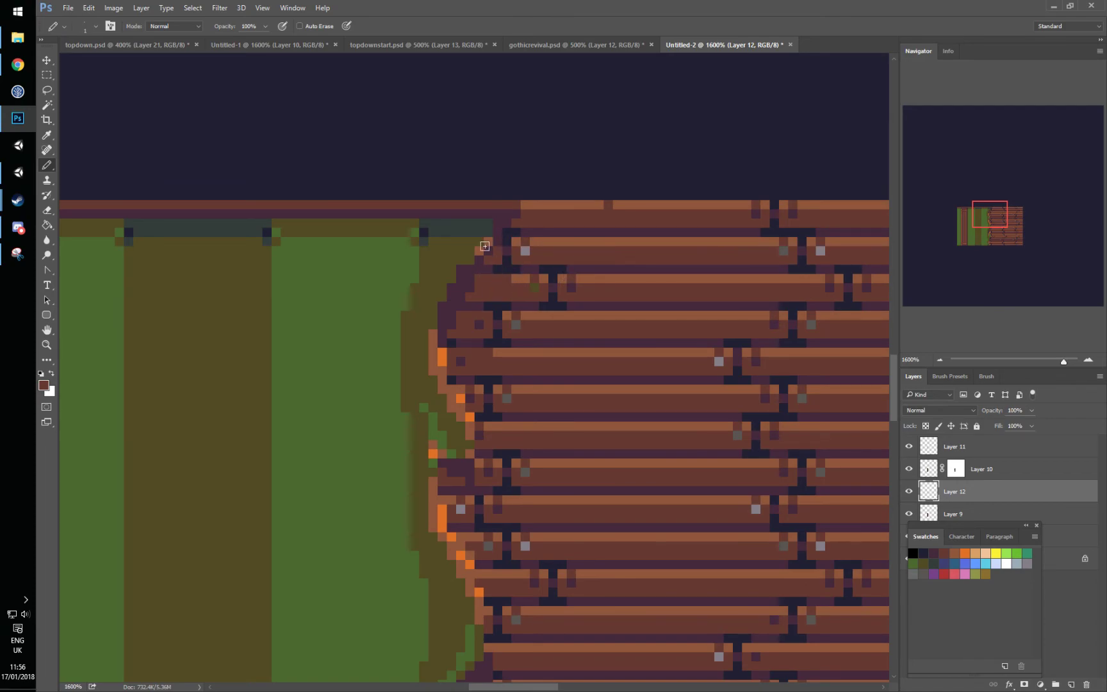
pyautogui.moveTo(525, 205)
pyautogui.mouseDown()
pyautogui.moveTo(535, 205)
pyautogui.moveTo(546, 241)
pyautogui.mouseUp()
pyautogui.keyDown('alt'); pyautogui.click(525, 205); pyautogui.keyUp('alt')
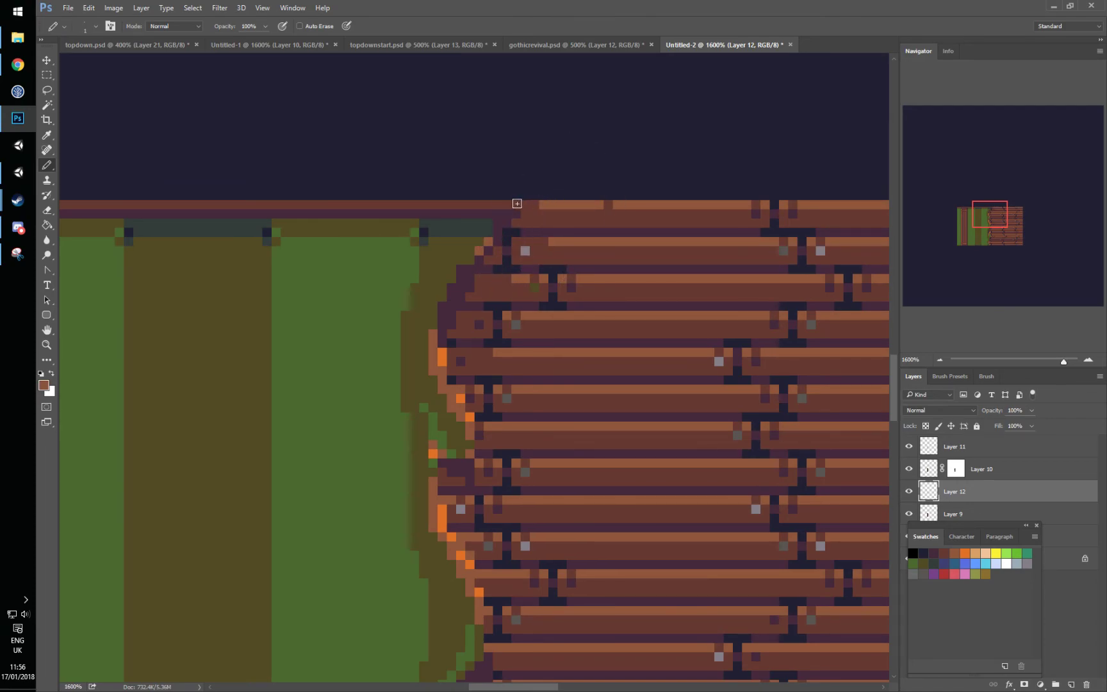
pyautogui.keyDown('alt'); pyautogui.click(553, 212); pyautogui.keyUp('alt')
# Extend the purple shadow beneath the upper flap and darken the brick highlights beside it with mid brown
pyautogui.moveTo(543, 424); pyautogui.dragTo(534, 315)
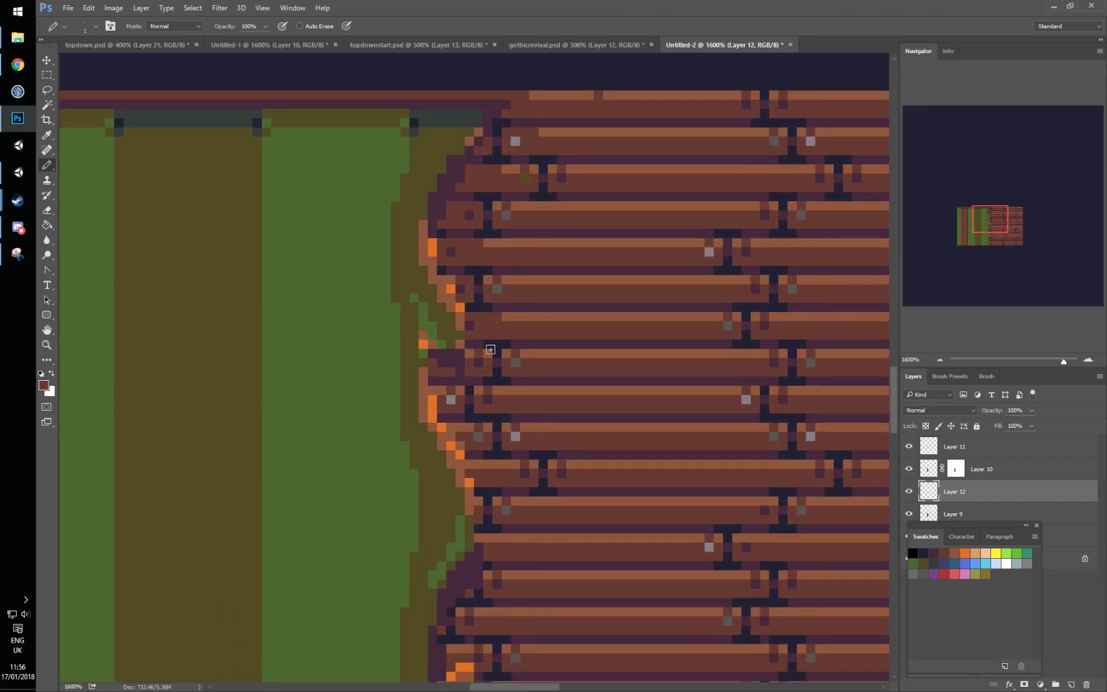
pyautogui.moveTo(468, 354)
pyautogui.mouseDown()
pyautogui.moveTo(495, 354)
pyautogui.moveTo(471, 375)
pyautogui.mouseUp()
pyautogui.click(462, 358)
pyautogui.keyDown('alt'); pyautogui.click(503, 419); pyautogui.keyUp('alt')
pyautogui.keyDown('alt'); pyautogui.click(439, 396); pyautogui.keyUp('alt')
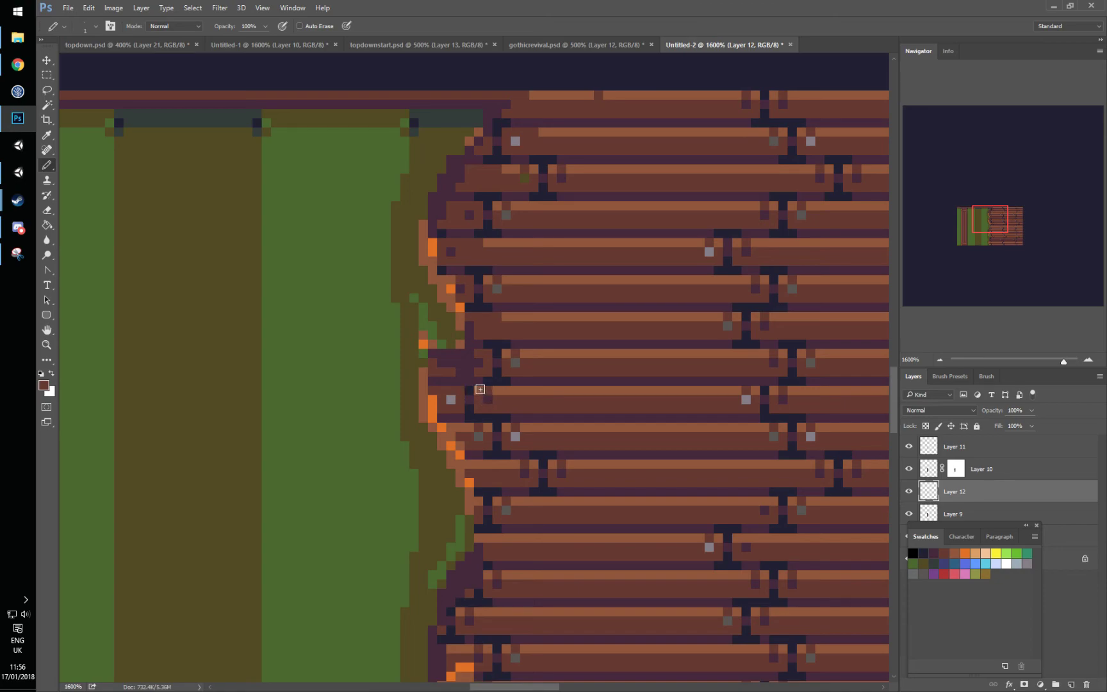
pyautogui.moveTo(447, 425)
pyautogui.mouseDown()
pyautogui.moveTo(488, 428)
pyautogui.moveTo(472, 462)
pyautogui.moveTo(506, 464)
pyautogui.mouseUp()
# Cover the light brick highlights beside the lower half of the torn edge with the bricks' mid brown
pyautogui.moveTo(531, 537); pyautogui.dragTo(538, 443)
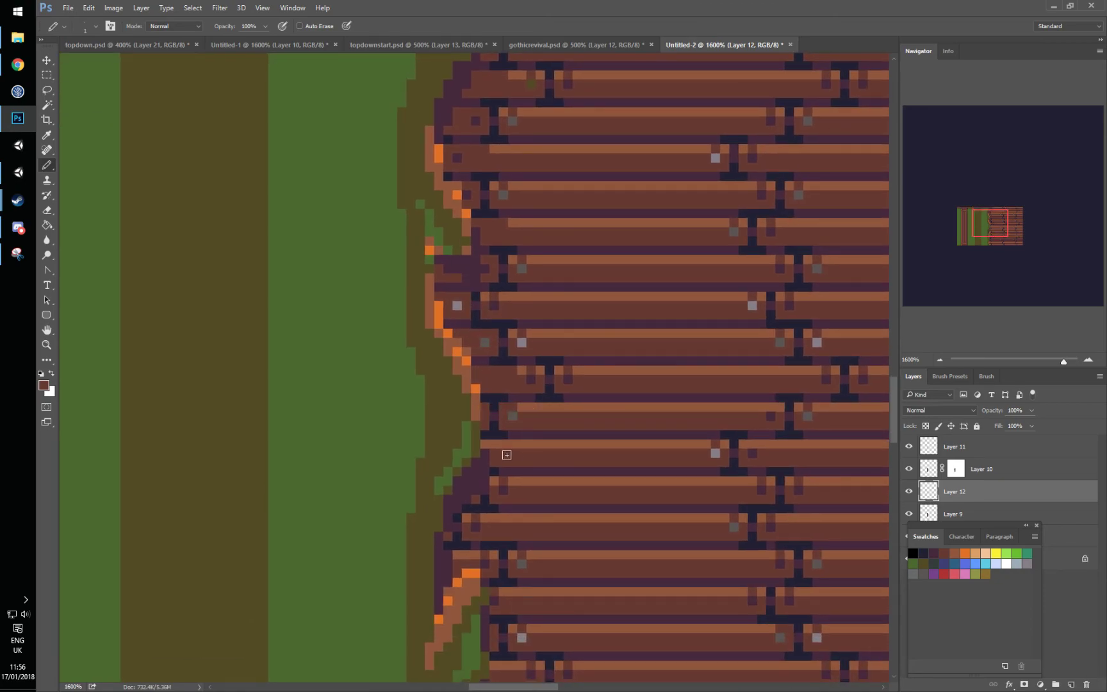
pyautogui.moveTo(524, 529); pyautogui.dragTo(512, 393)
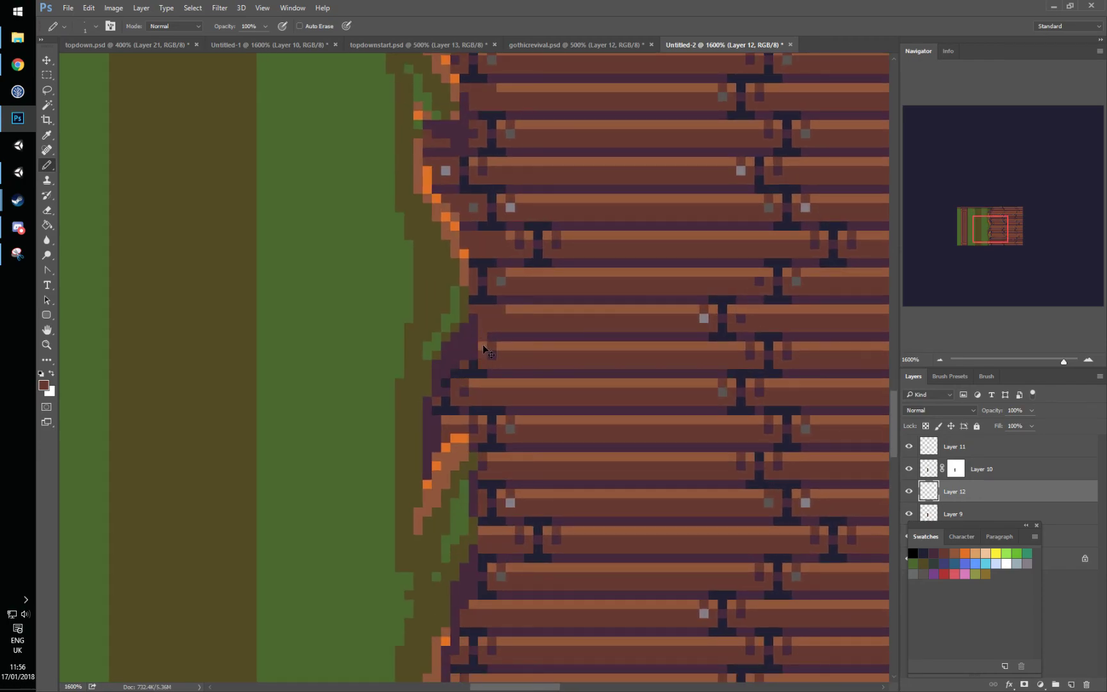
pyautogui.moveTo(479, 344); pyautogui.dragTo(511, 344)
pyautogui.moveTo(470, 383); pyautogui.dragTo(493, 383)
pyautogui.moveTo(461, 420)
pyautogui.mouseDown()
pyautogui.moveTo(477, 420)
pyautogui.moveTo(516, 461)
pyautogui.moveTo(549, 381)
pyautogui.mouseUp()
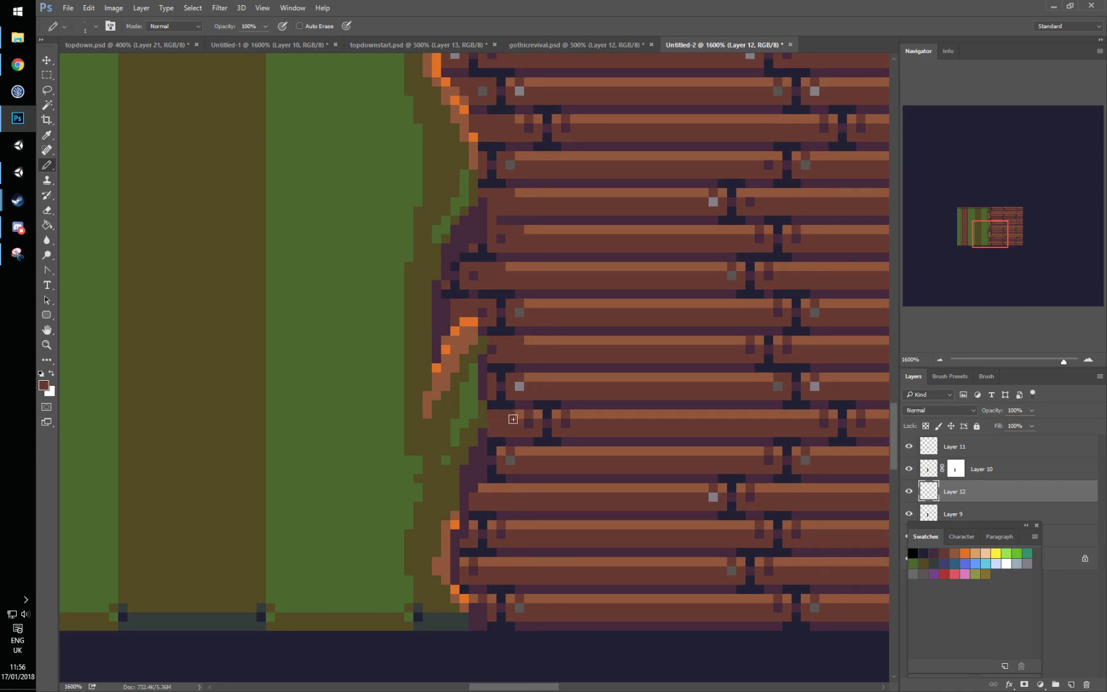
pyautogui.moveTo(502, 452); pyautogui.dragTo(531, 455)
pyautogui.moveTo(481, 487); pyautogui.dragTo(516, 492)
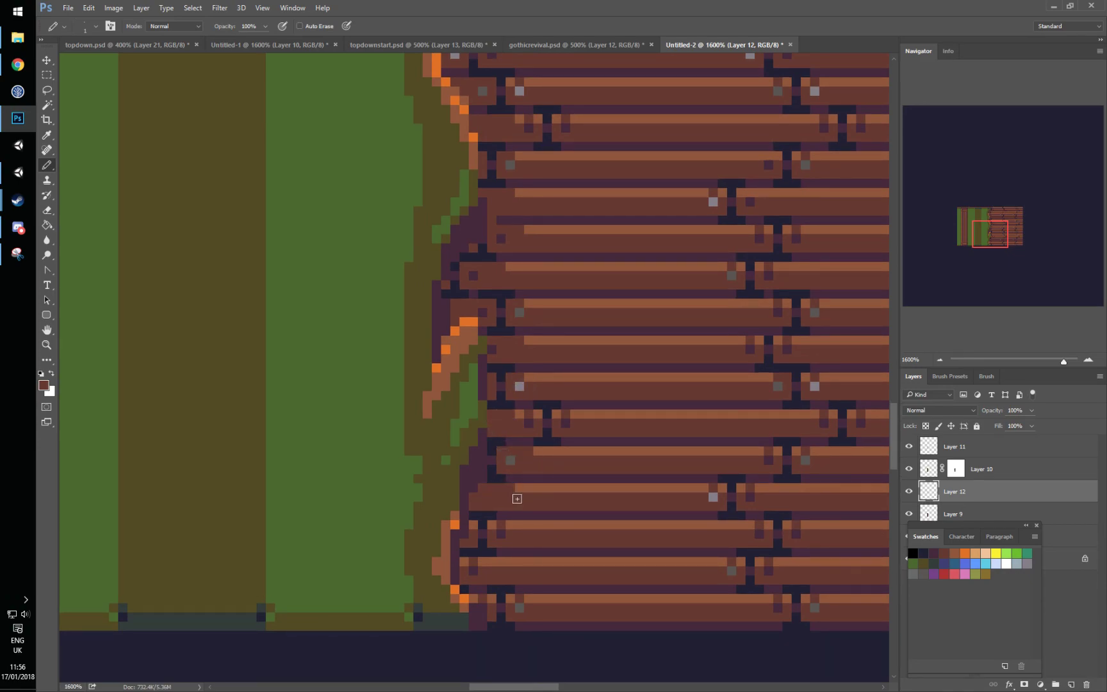
pyautogui.moveTo(480, 562); pyautogui.dragTo(495, 564)
# Deepen the purple shadow along the torn edge with dark navy pixels where the brick joints meet it
pyautogui.keyDown('alt'); pyautogui.click(513, 552); pyautogui.keyUp('alt')
pyautogui.keyDown('alt'); pyautogui.click(481, 542); pyautogui.keyUp('alt')
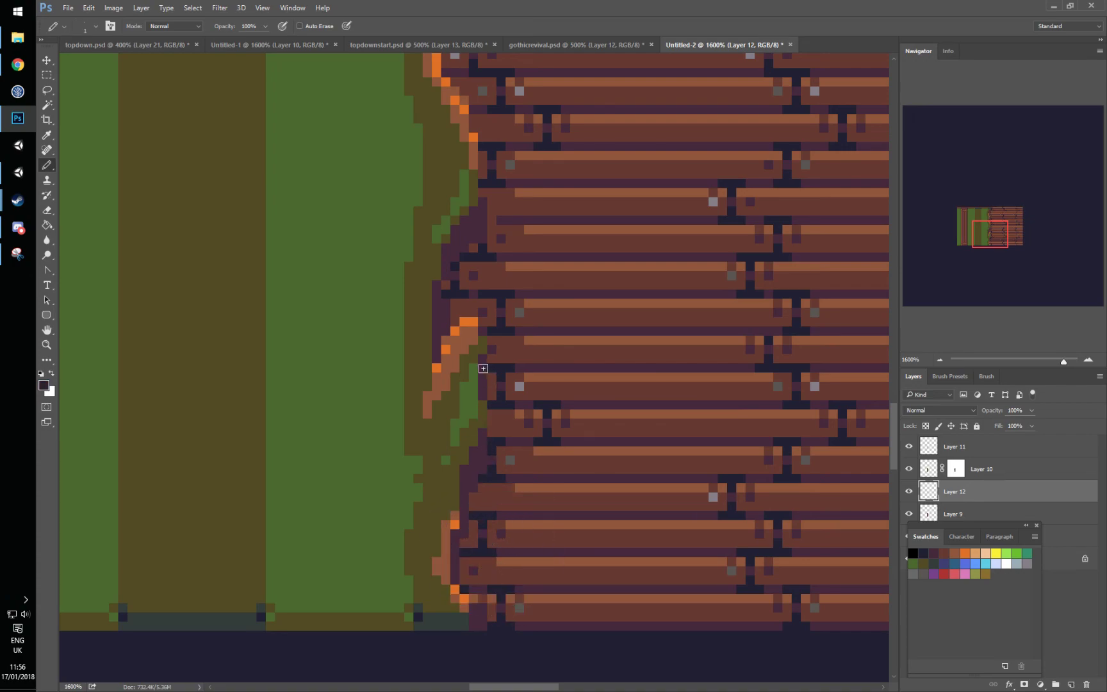
pyautogui.click(455, 253)
pyautogui.moveTo(477, 219); pyautogui.dragTo(464, 219)
pyautogui.click(433, 329)
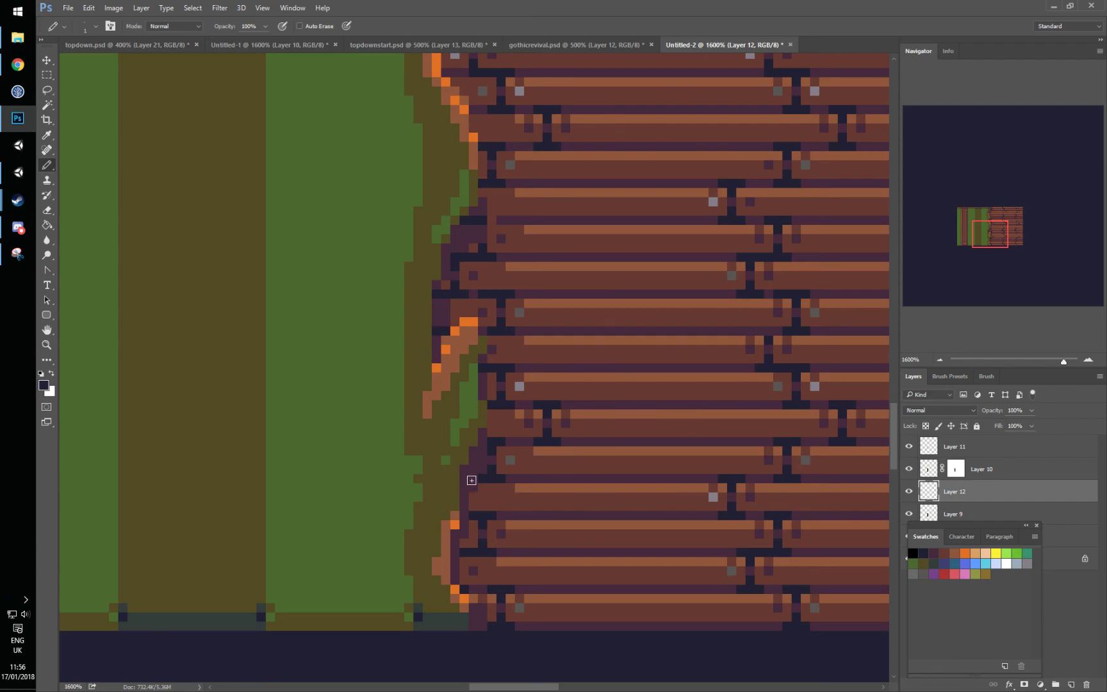
pyautogui.click(455, 552)
pyautogui.moveTo(511, 326); pyautogui.dragTo(495, 559)
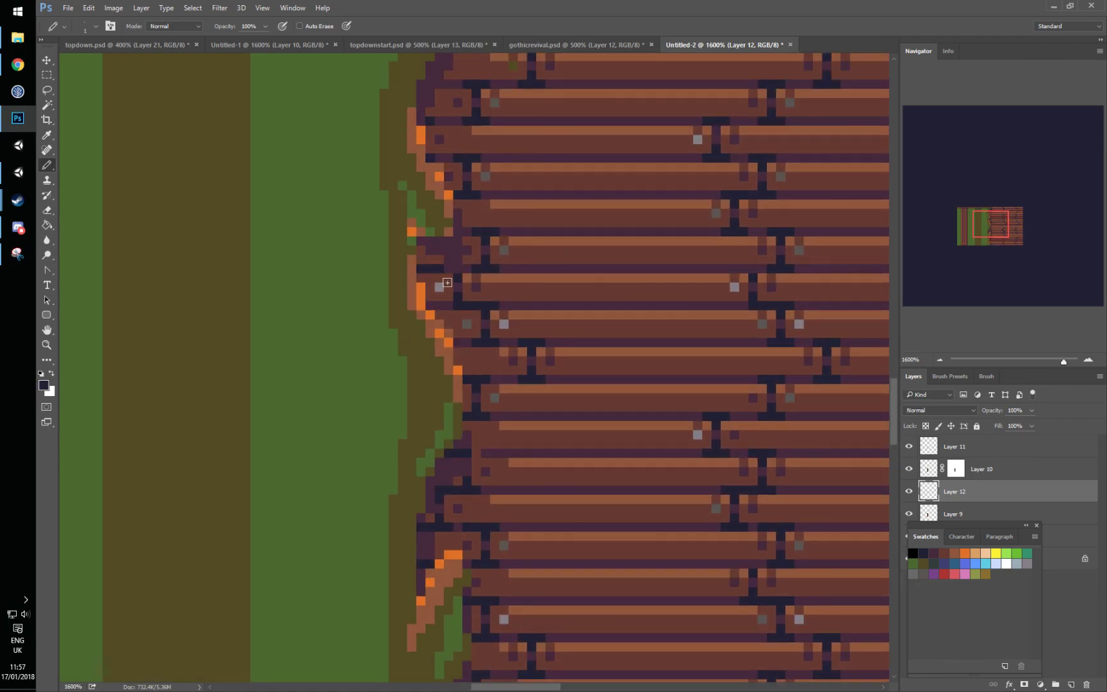
pyautogui.scroll(3, 433, 303)
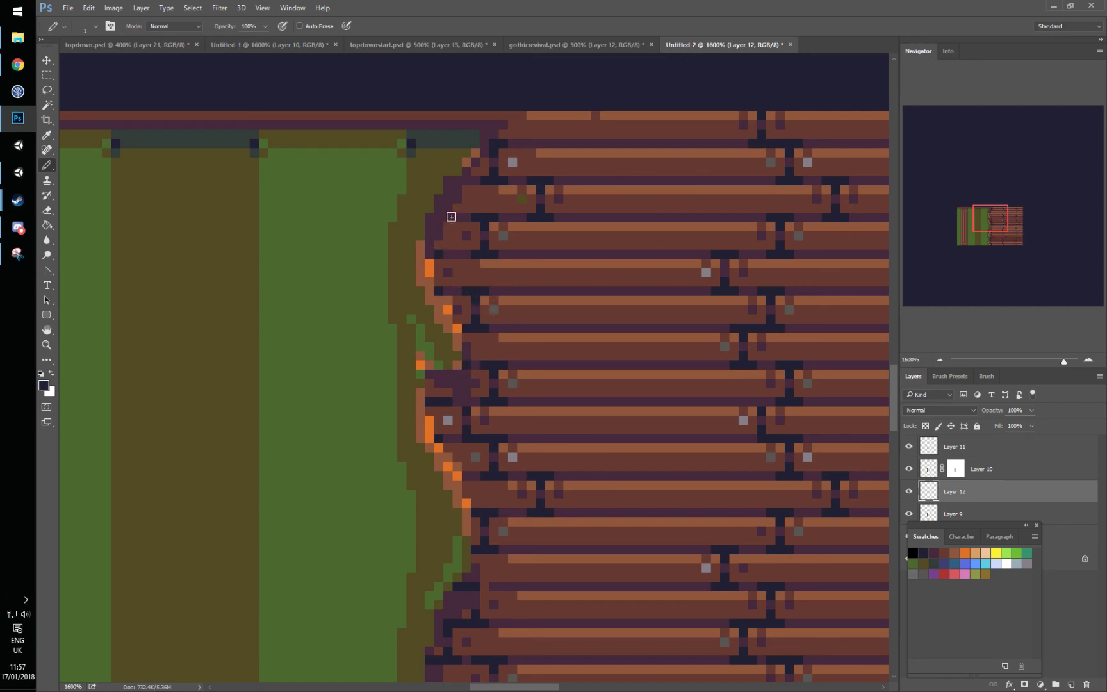
pyautogui.moveTo(430, 217)
pyautogui.mouseDown()
pyautogui.moveTo(466, 185)
pyautogui.moveTo(448, 180)
pyautogui.mouseUp()
# Check the torn edge and its shading across the whole wall tile at 500% zoom
pyautogui.hotkey('ctrl', '1')
pyautogui.hotkey('ctrl', '+')
pyautogui.hotkey('ctrl', '+')
pyautogui.hotkey('ctrl', '+')
pyautogui.hotkey('ctrl', '+')
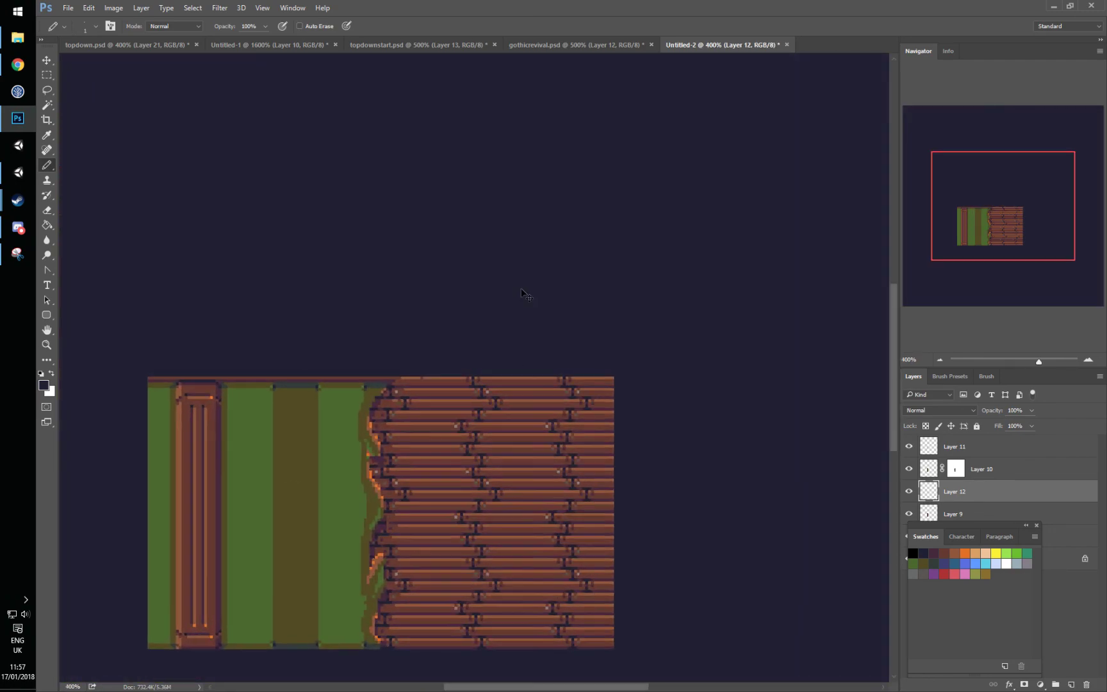
pyautogui.moveTo(512, 466); pyautogui.dragTo(599, 404)
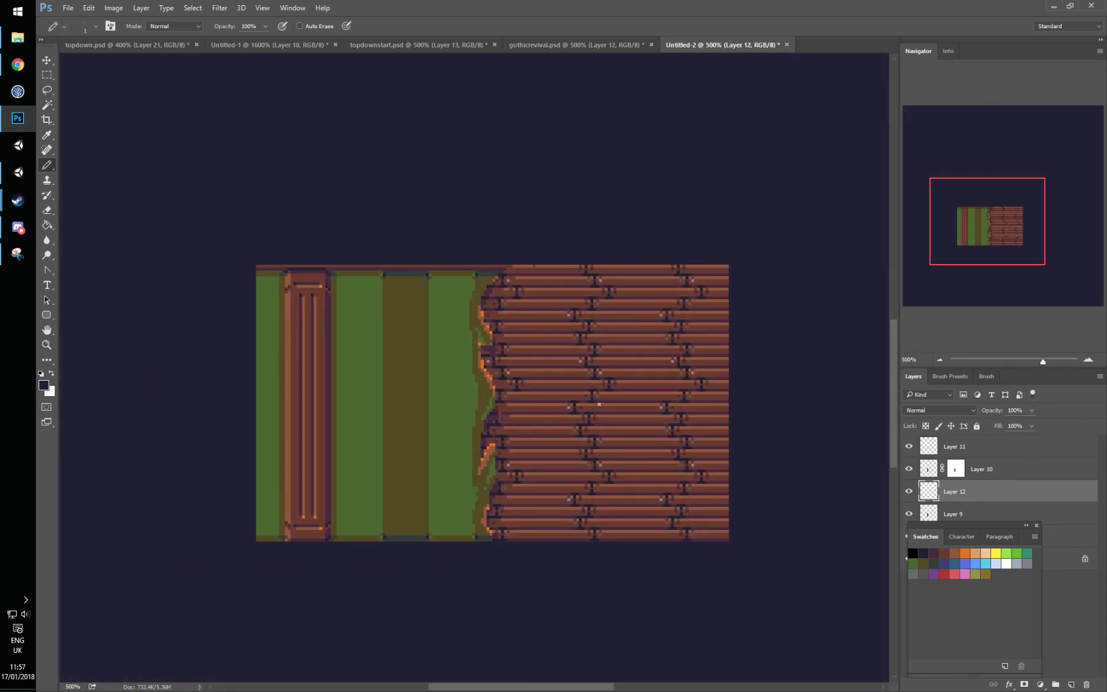